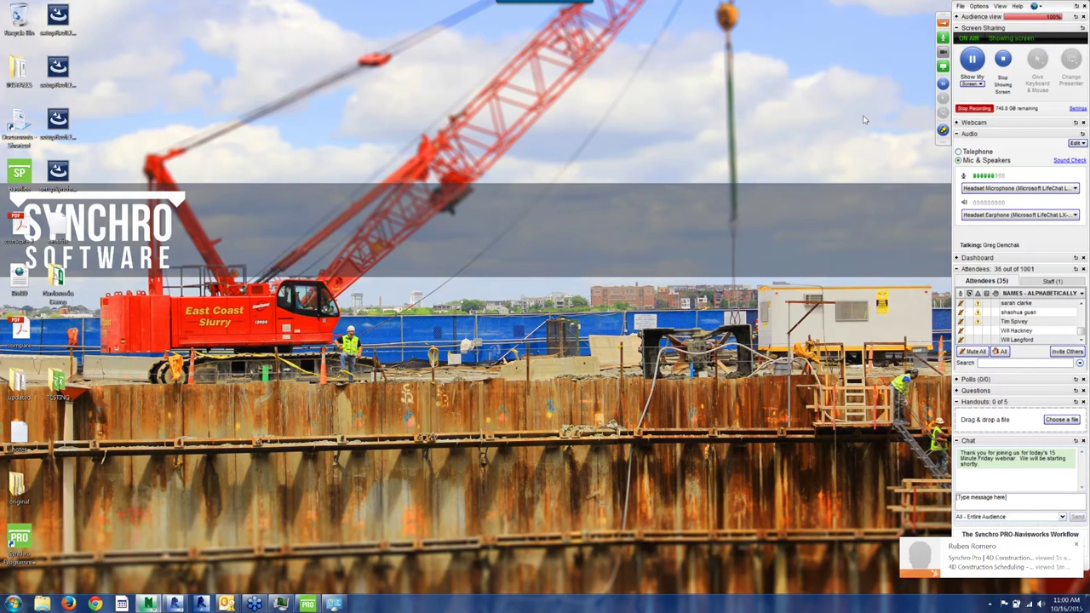
# Dismiss the GoToWebinar attendee notification and launch the Firefox browser
pyautogui.click(1076, 544)
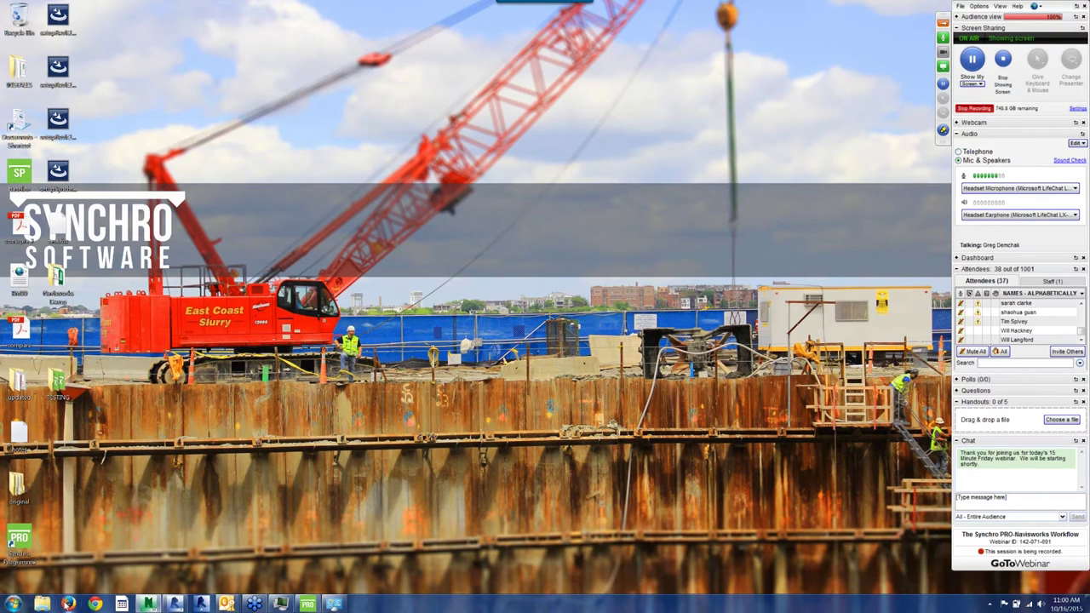
pyautogui.click(68, 603)
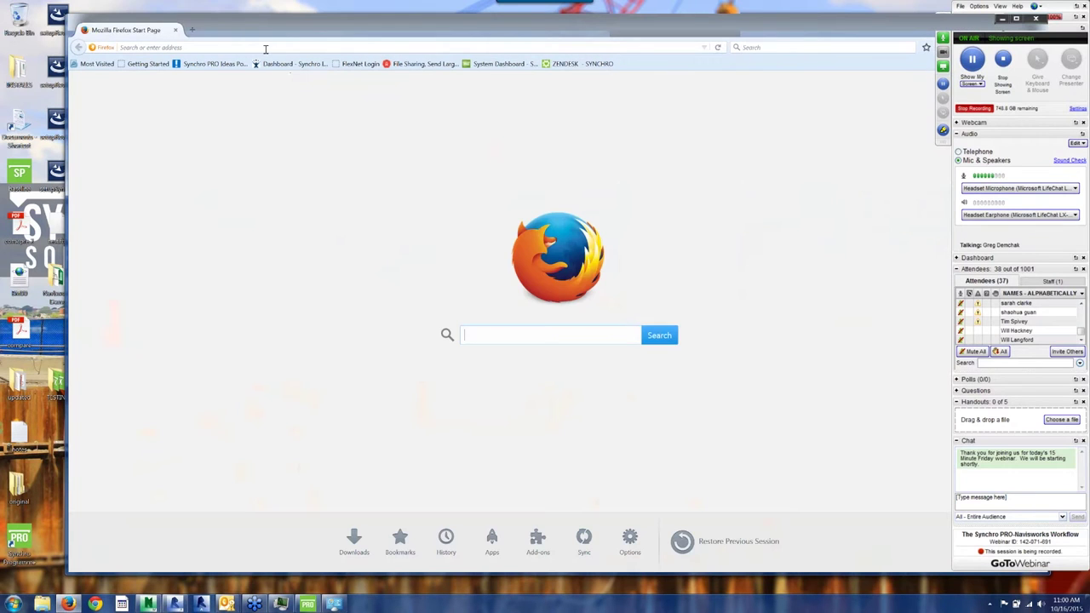
# Load synchroltd.com and go to Downloads under Support & Downloads
pyautogui.click(265, 47)
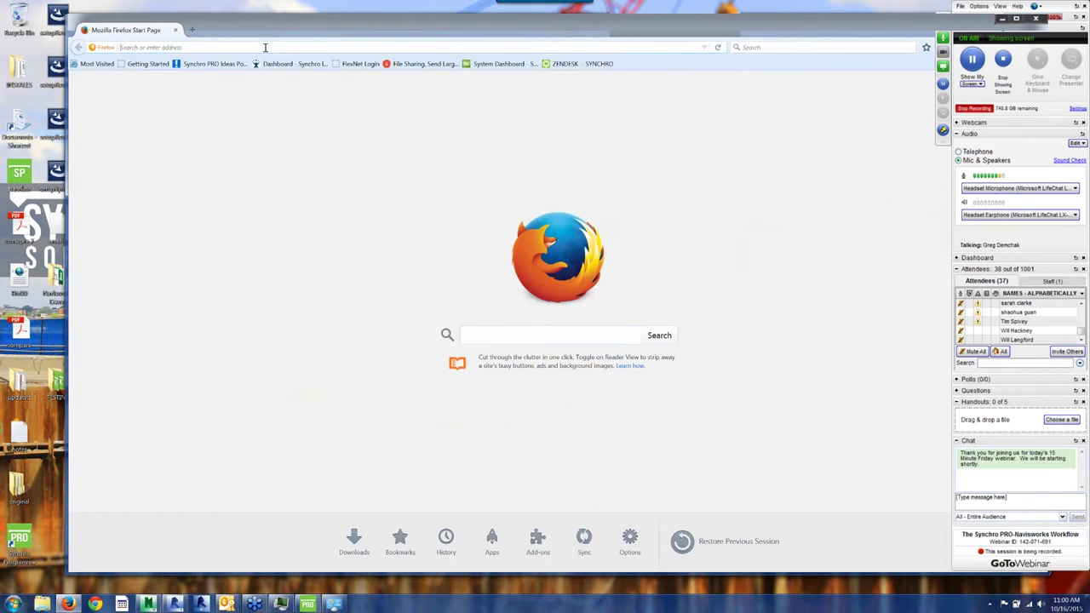
pyautogui.write('synchroltd.com/')
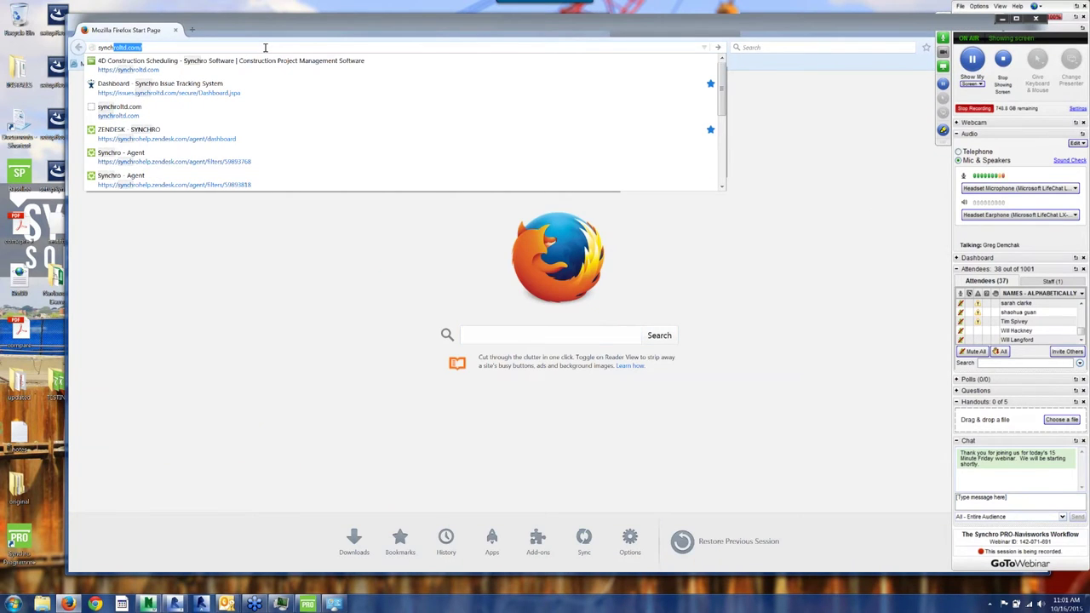
pyautogui.press('Return')
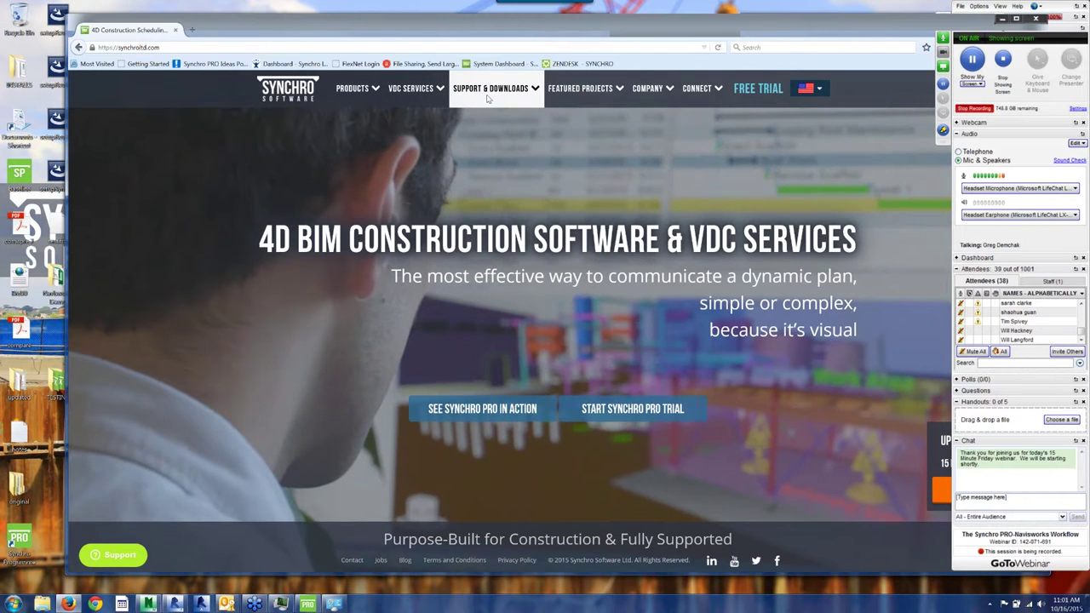
pyautogui.moveTo(487, 98)
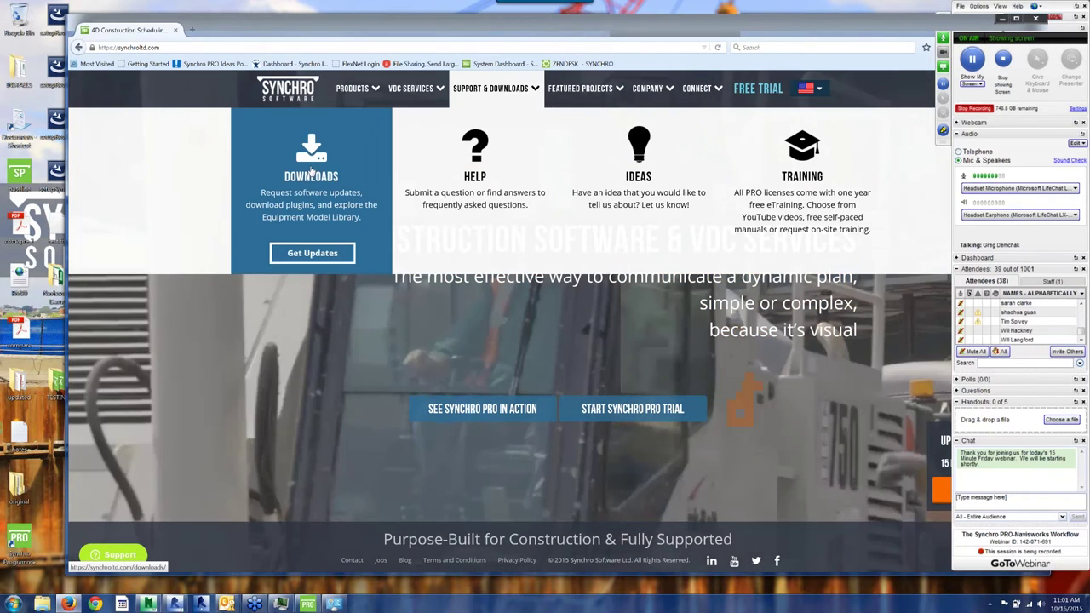
pyautogui.click(311, 169)
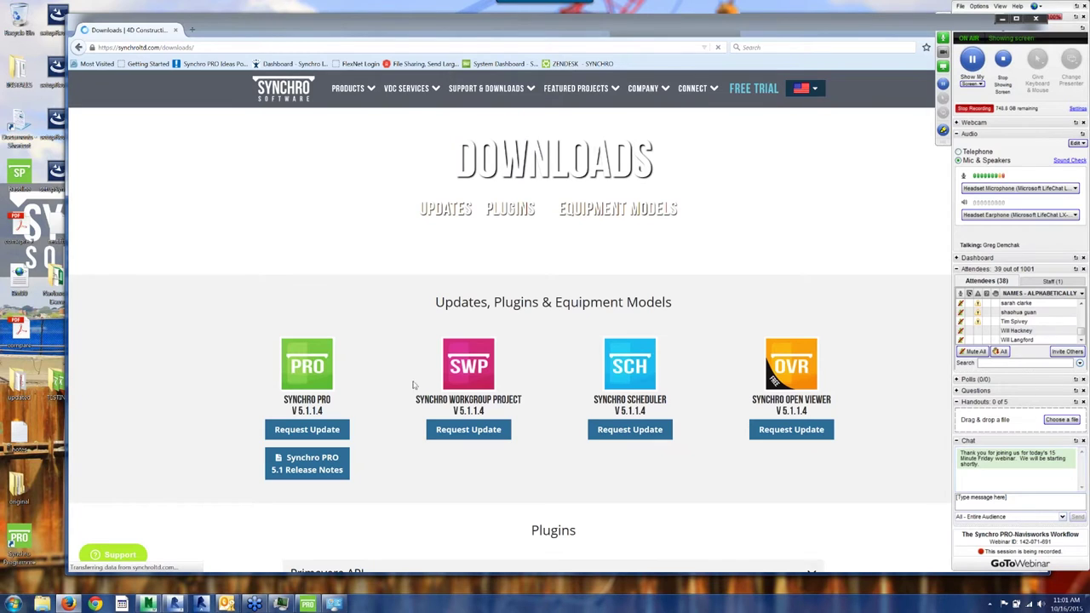
# Expand the Navisworks Plugin and Revit Plugin sections to show their download links
pyautogui.scroll(-3, 832, 394)
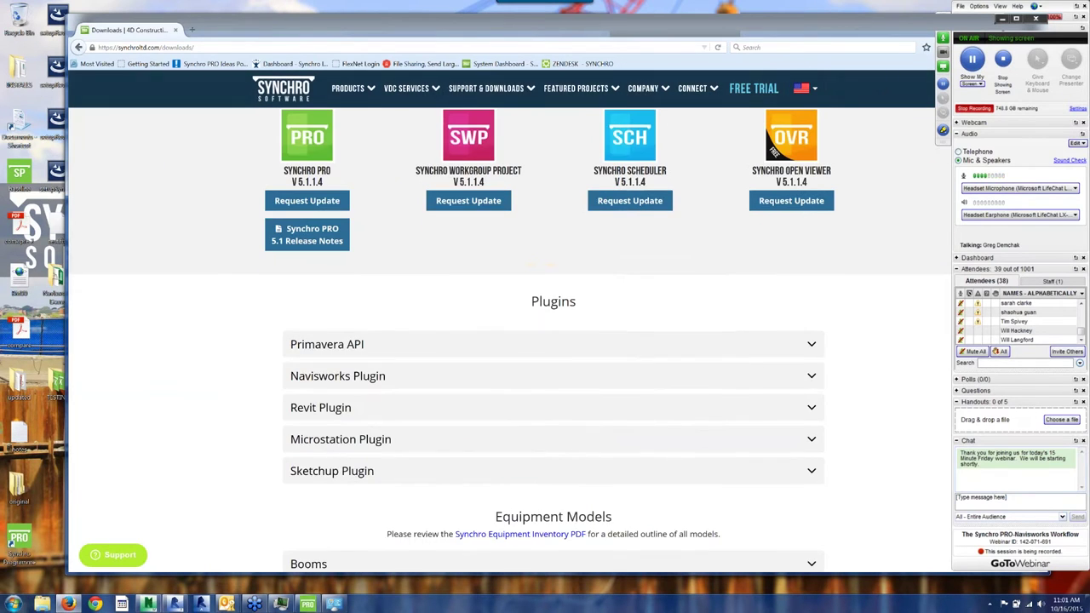
pyautogui.click(377, 377)
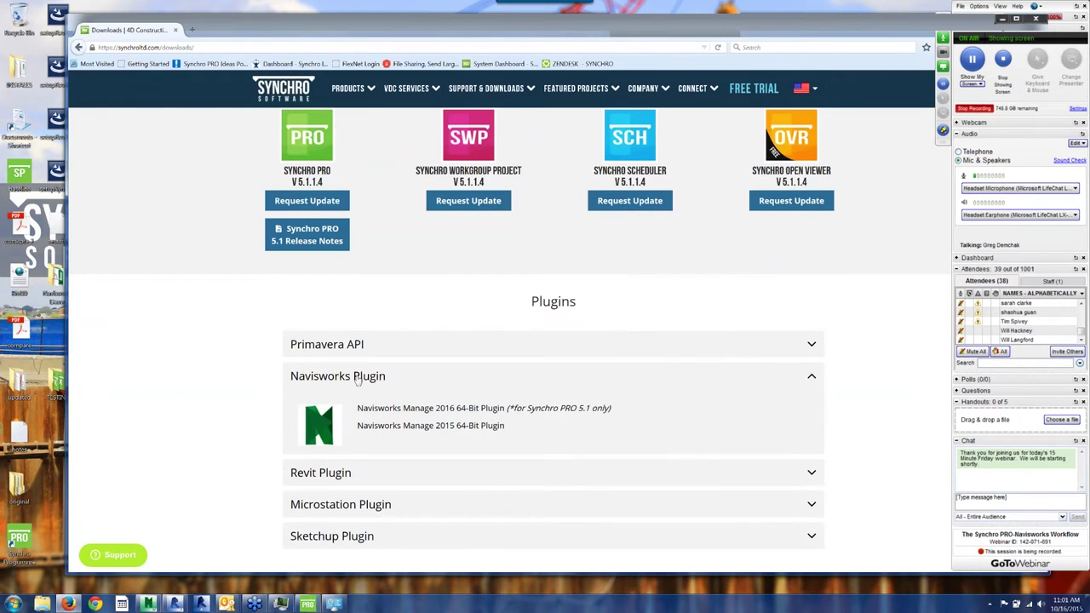
pyautogui.scroll(-1, 352, 382)
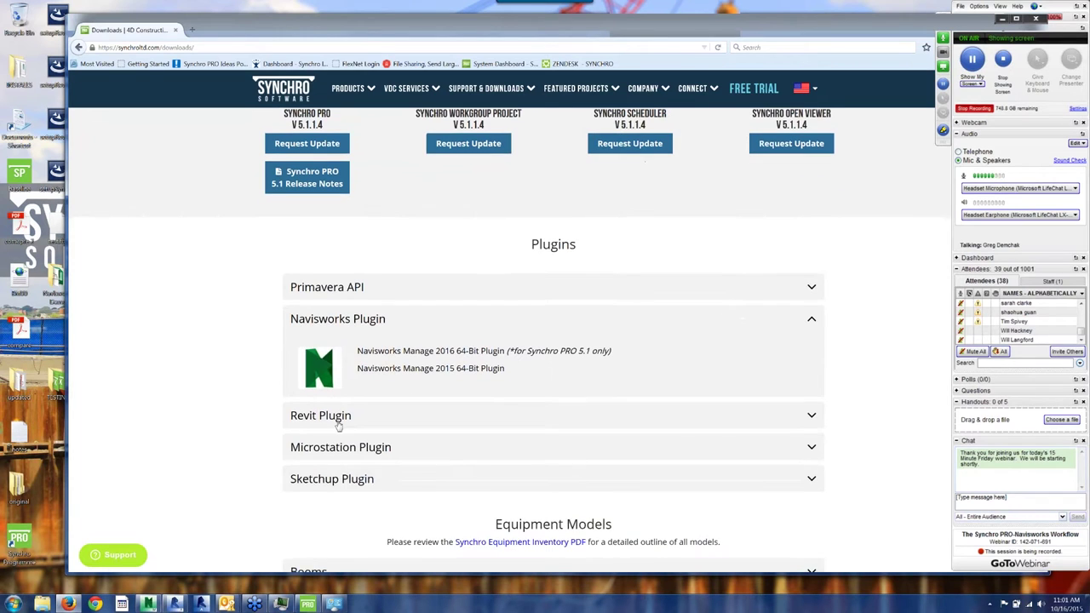
pyautogui.click(442, 414)
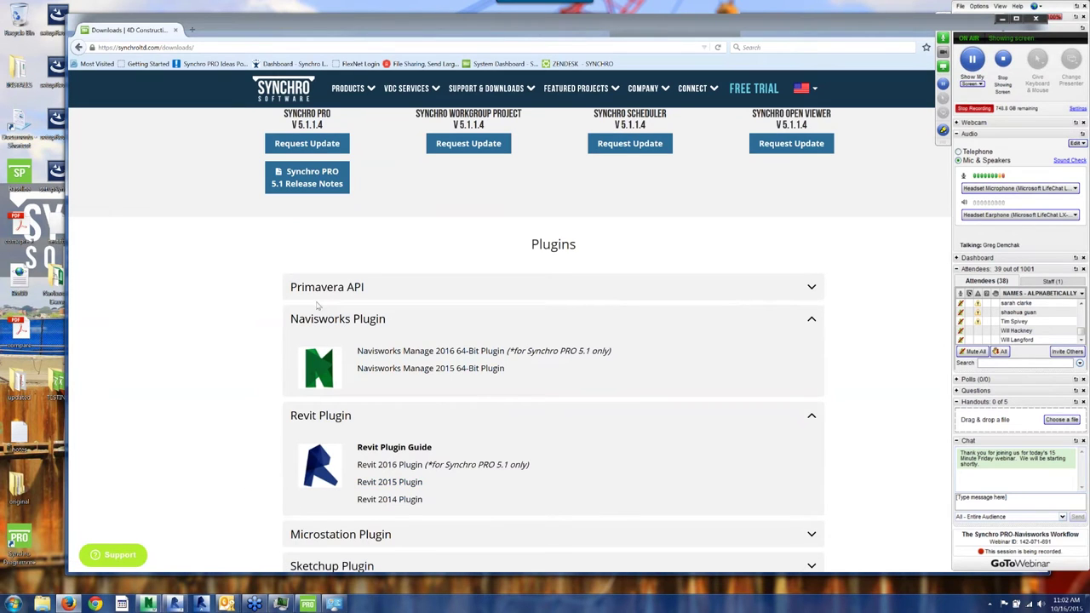
# In Revit, draw three connected architectural walls starting at the floor slab's left corner
pyautogui.click(175, 604)
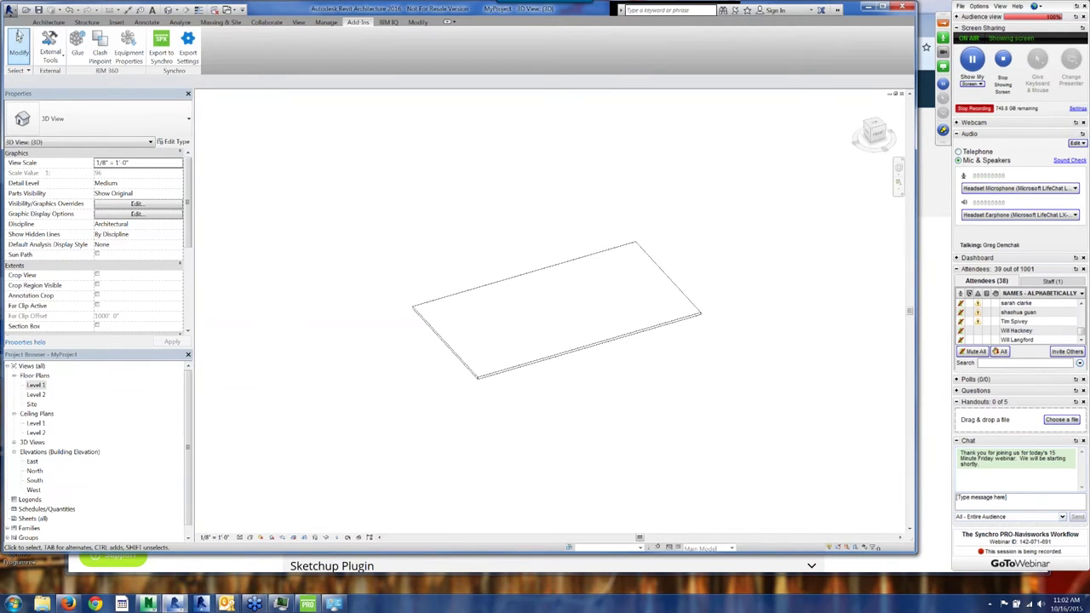
pyautogui.click(48, 21)
pyautogui.click(48, 63)
pyautogui.click(52, 74)
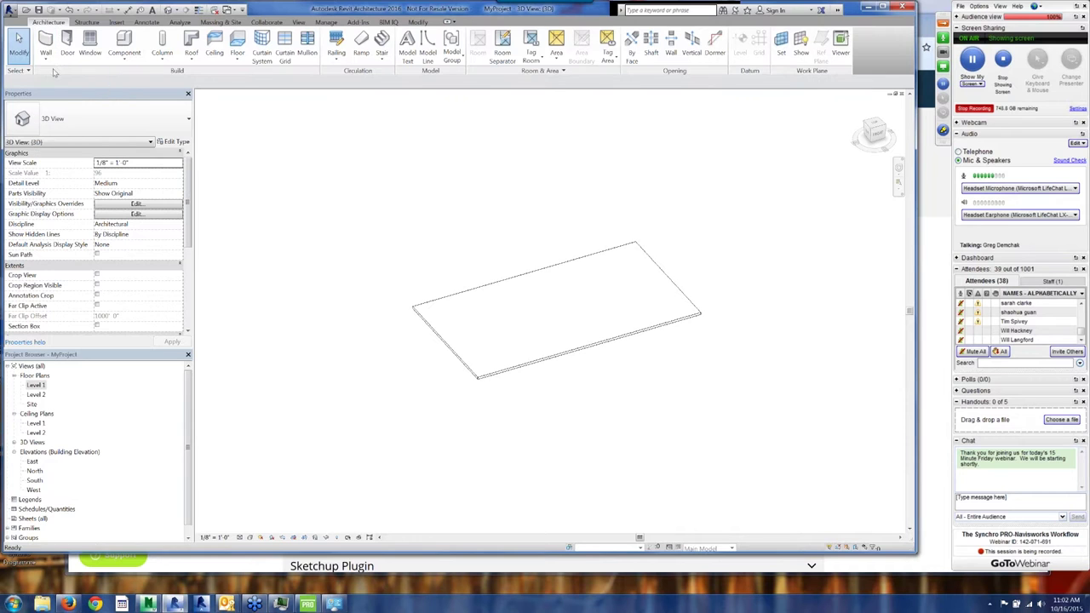
pyautogui.click(440, 304)
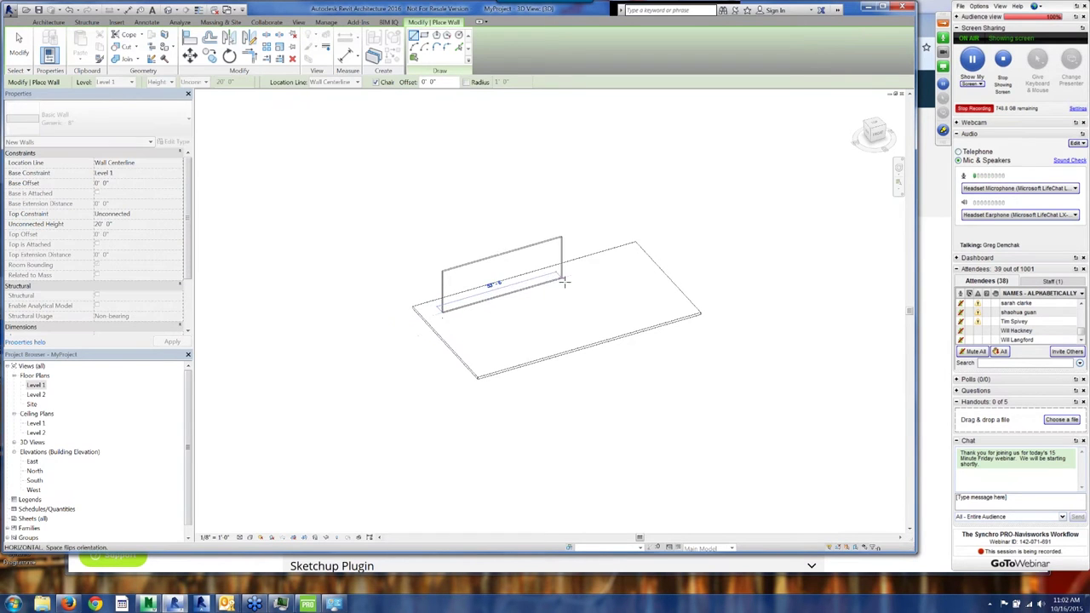
pyautogui.click(565, 276)
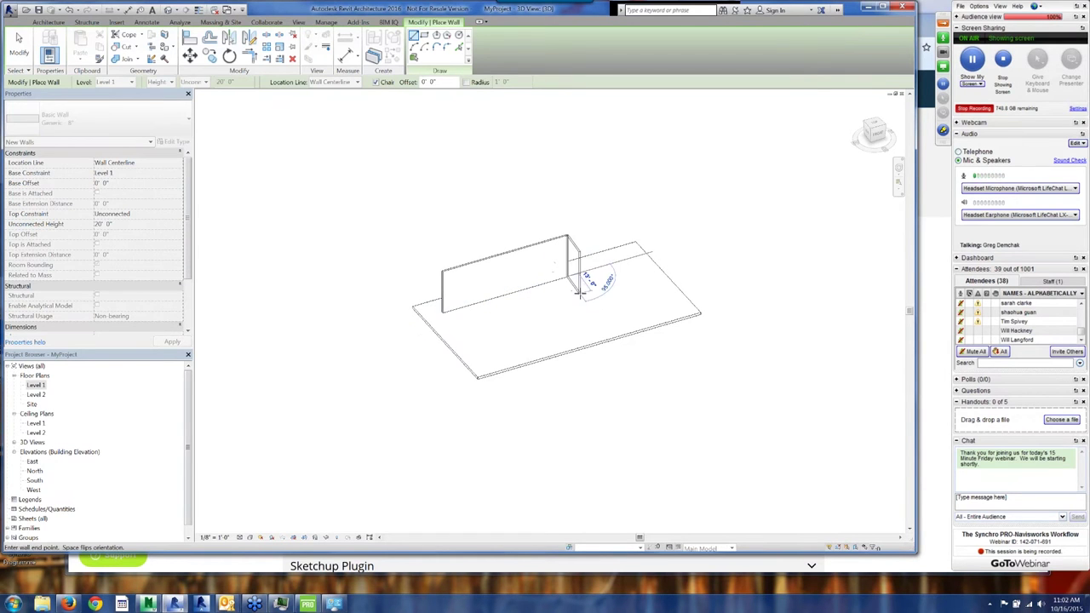
pyautogui.click(626, 283)
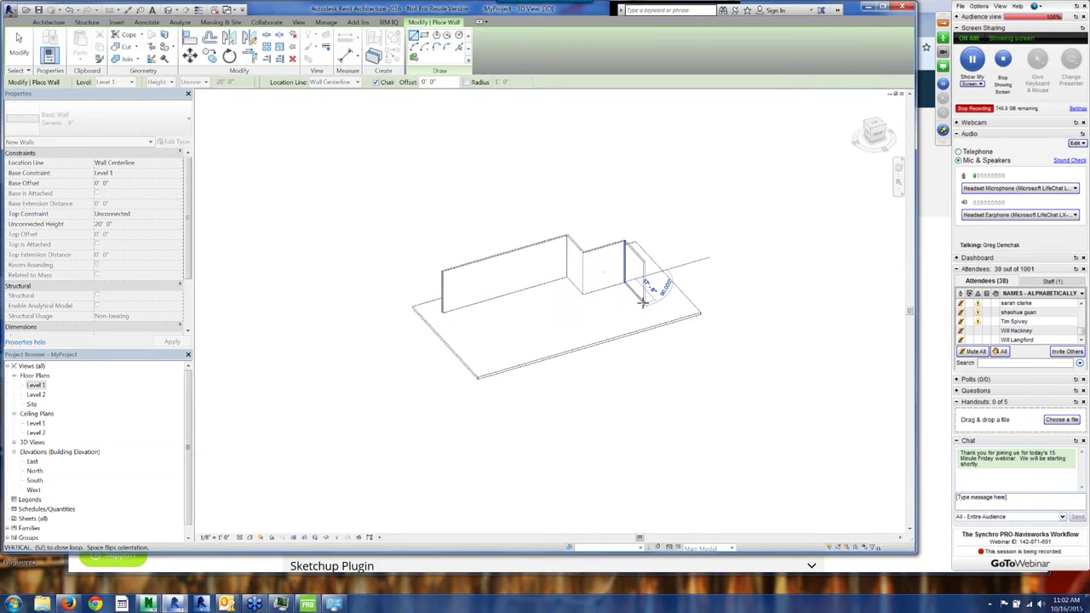
pyautogui.click(645, 303)
pyautogui.press('Escape')
pyautogui.press('Escape')
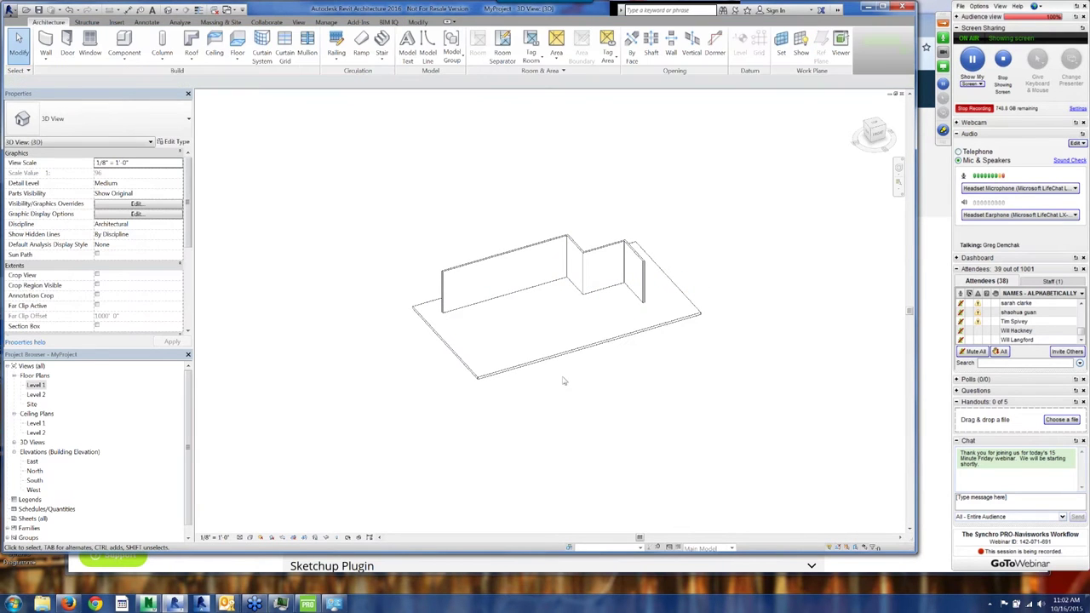
# Save the Revit project with the new walls and check the Add-Ins tools
pyautogui.click(10, 9)
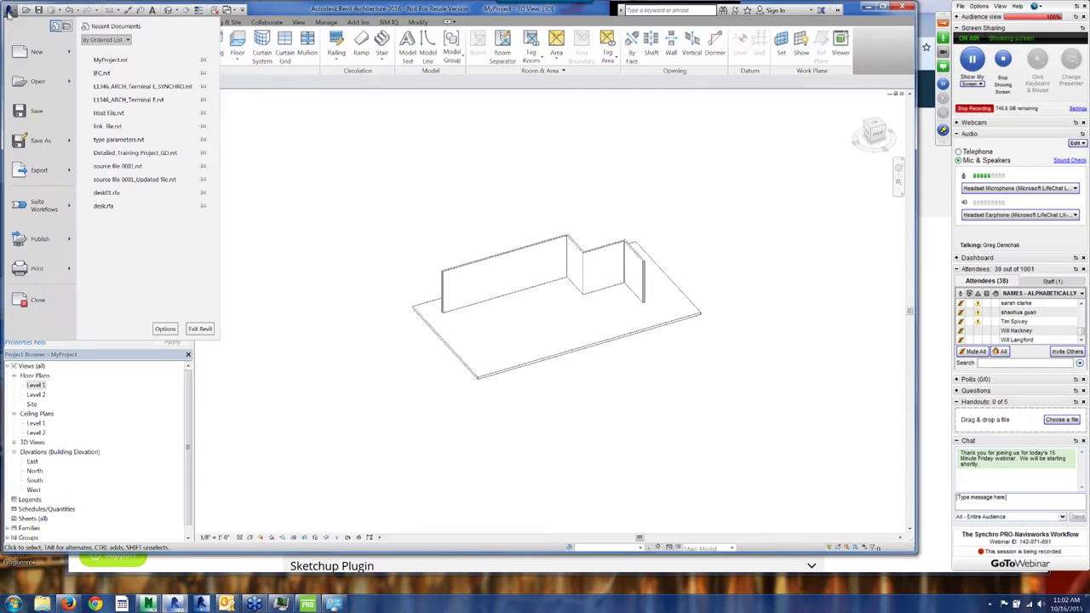
pyautogui.click(38, 112)
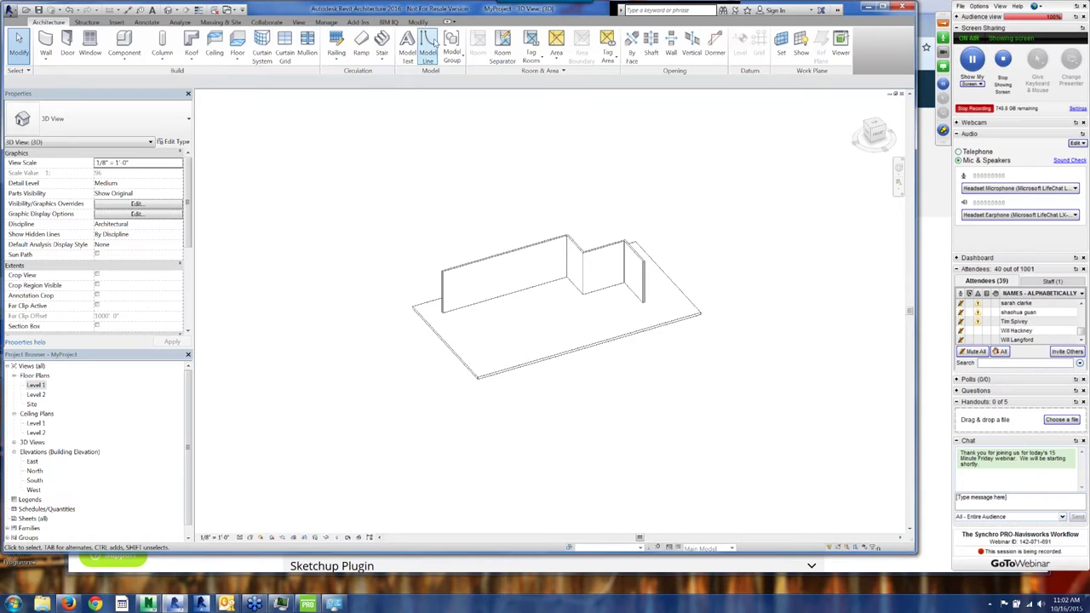
pyautogui.click(361, 23)
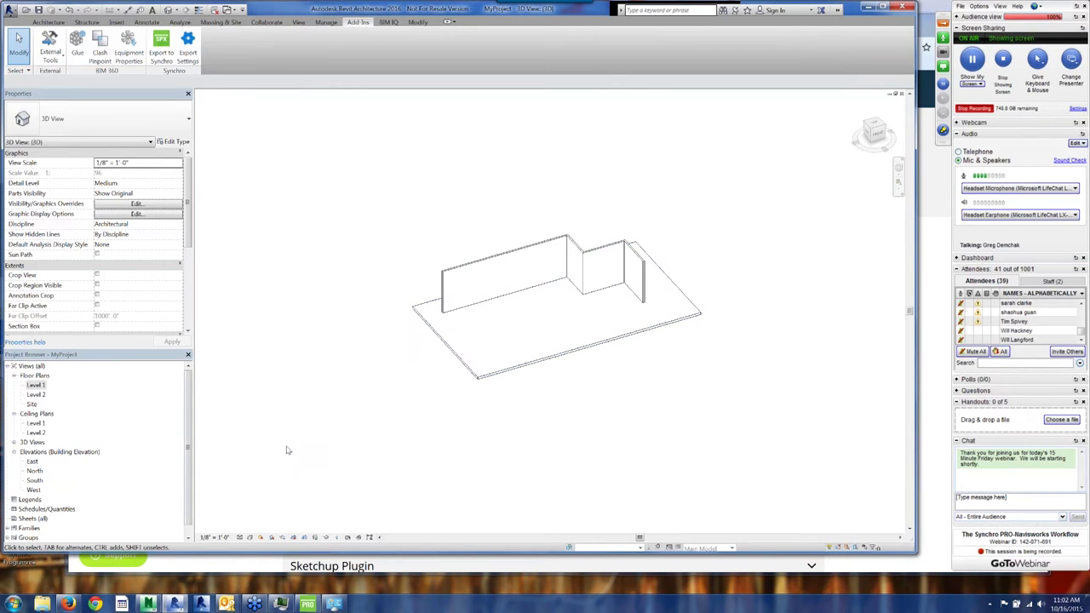
pyautogui.click(148, 604)
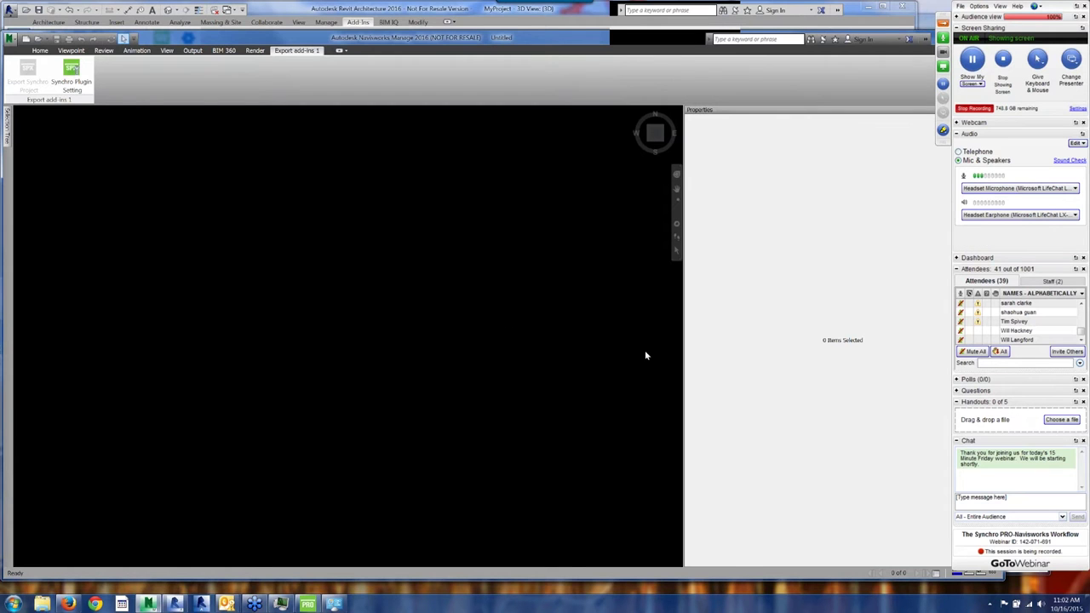
# Append MyProject.rvt into Navisworks and orbit to an angled overhead view of it
pyautogui.click(42, 51)
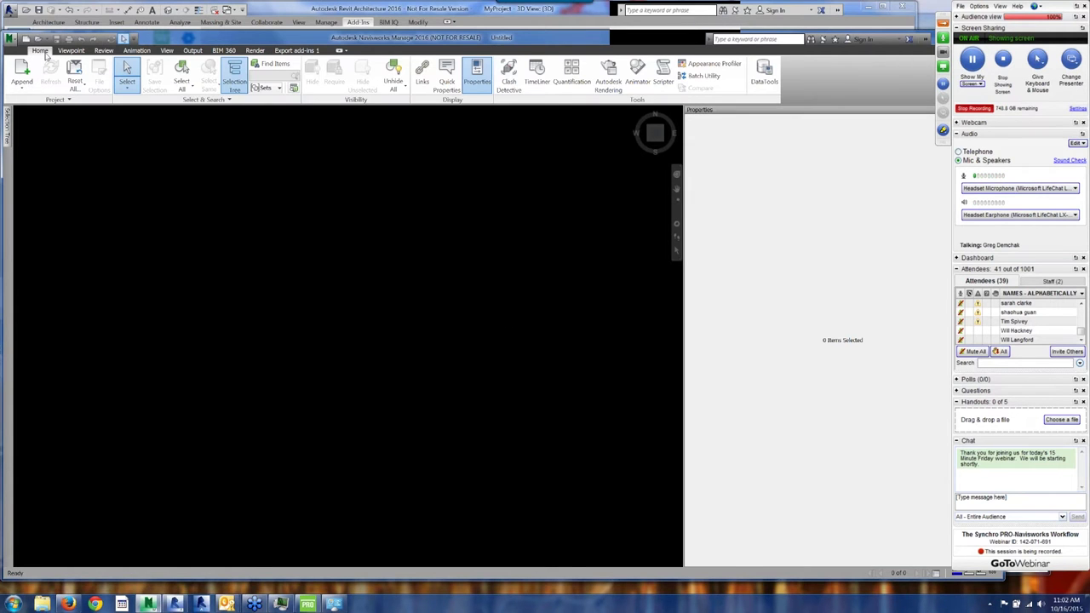
pyautogui.click(24, 72)
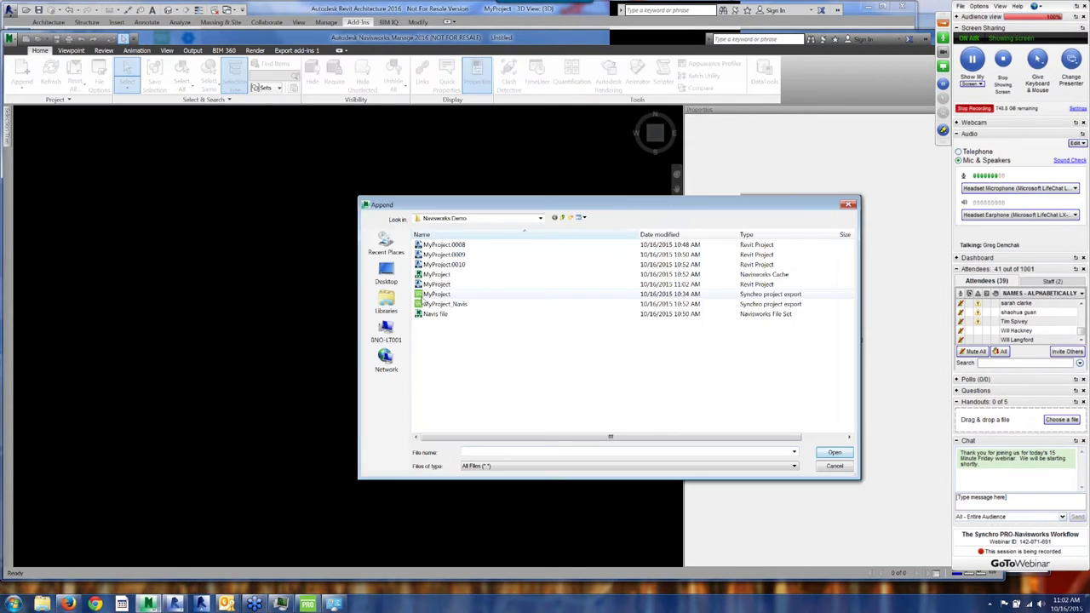
pyautogui.click(443, 285)
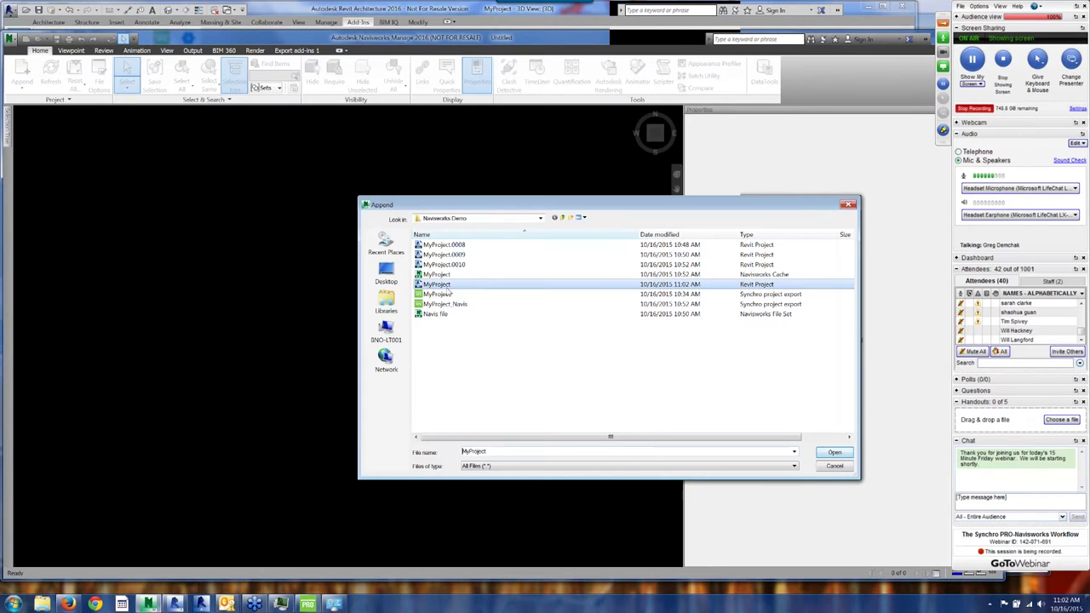
pyautogui.click(834, 453)
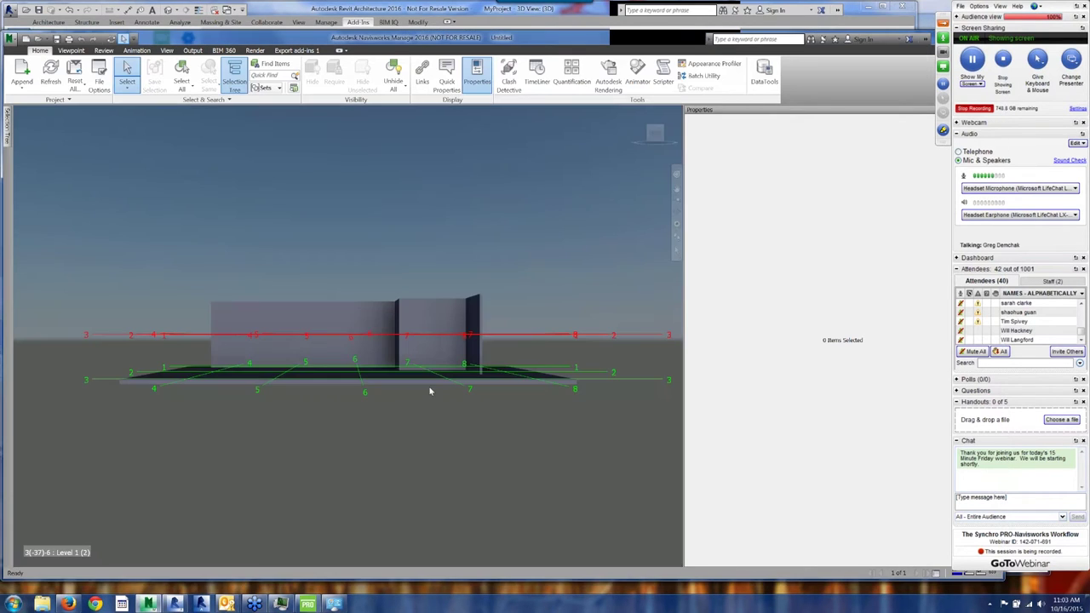
pyautogui.keyDown('shift'); pyautogui.moveTo(559, 390); pyautogui.dragTo(520, 439, button='middle'); pyautogui.keyUp('shift')
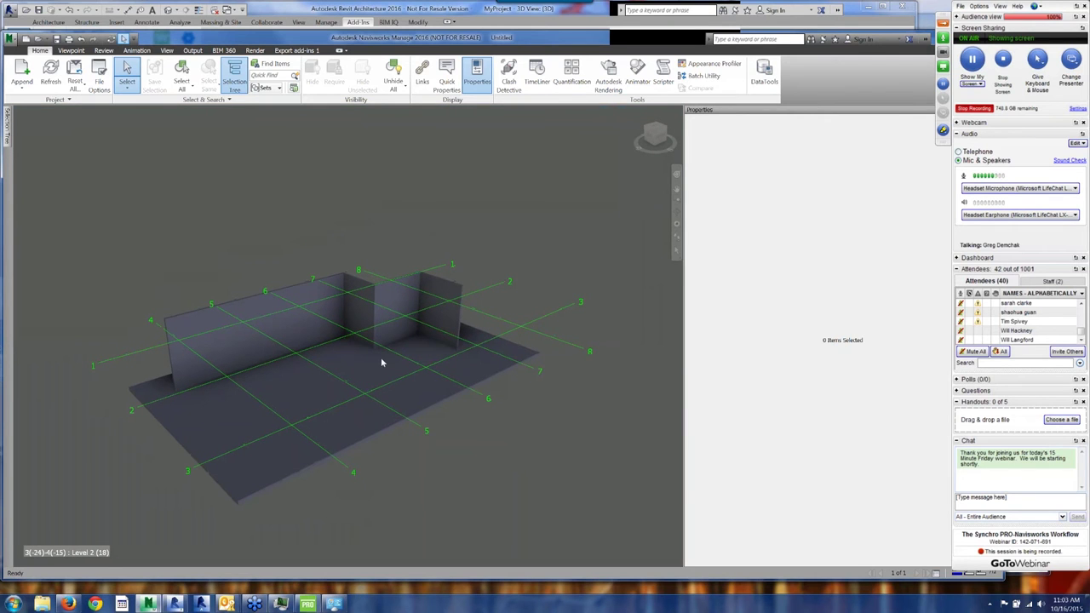
pyautogui.click(442, 290)
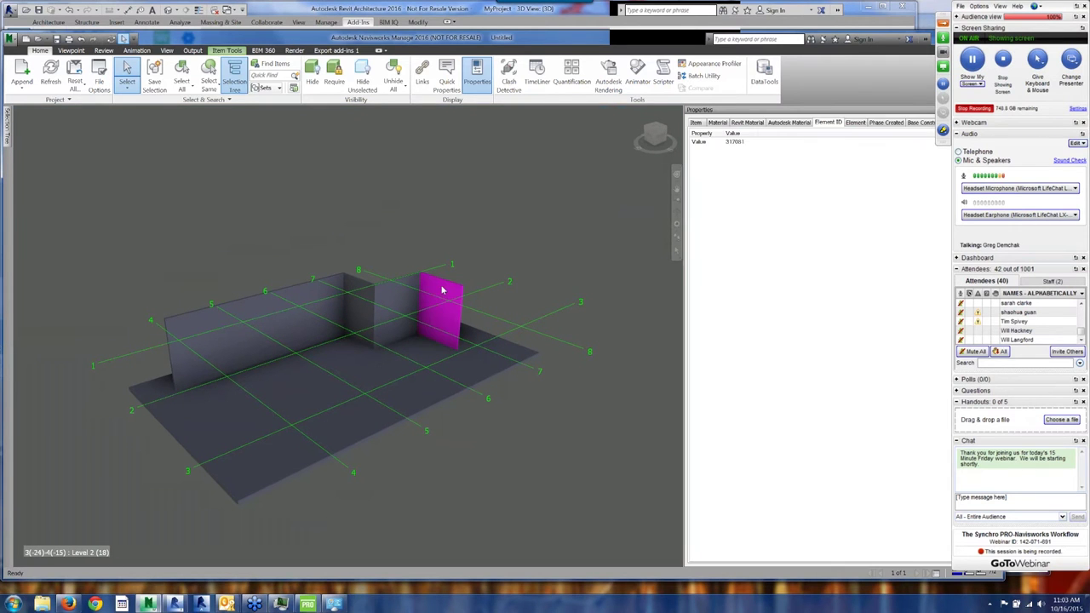
# Clear the wall selection and show the Export add-ins 1 Synchro commands
pyautogui.click(392, 252)
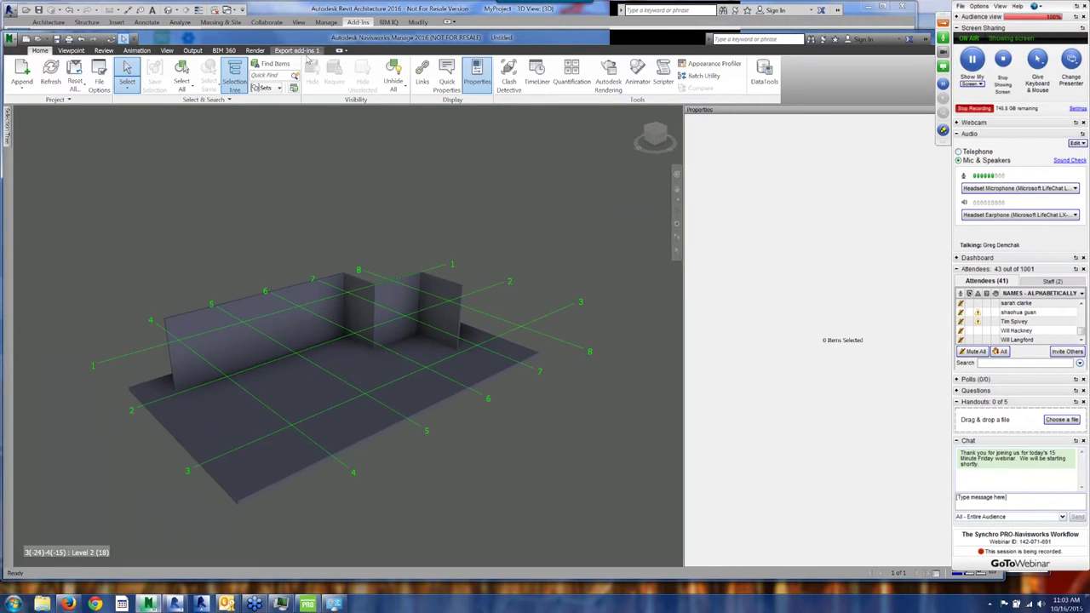
pyautogui.click(296, 51)
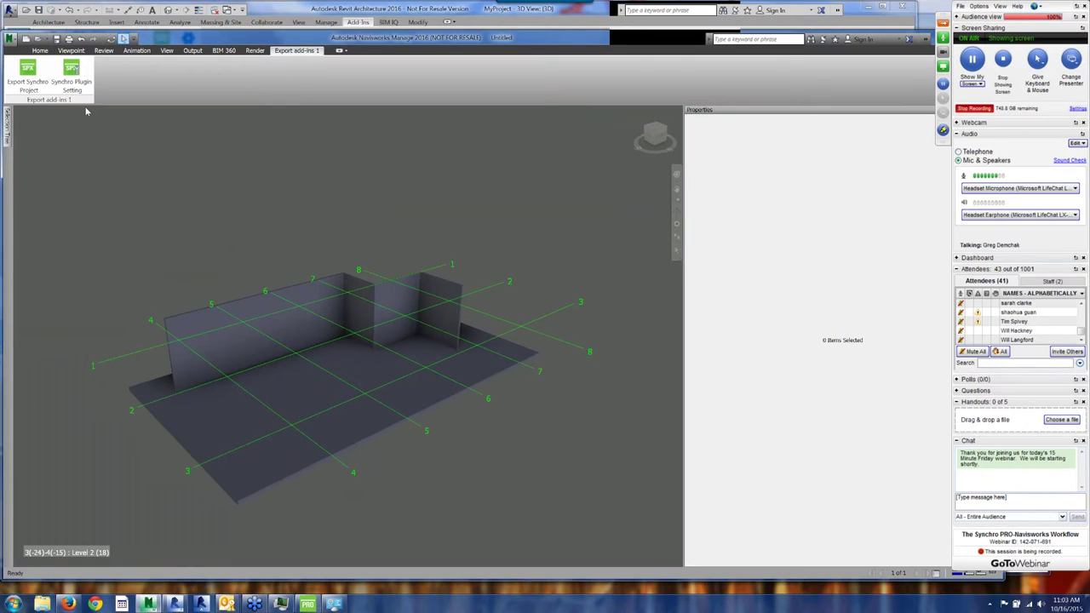
# Uncheck Export Properties in Synchro Plugin Setting and confirm with Ok
pyautogui.click(72, 75)
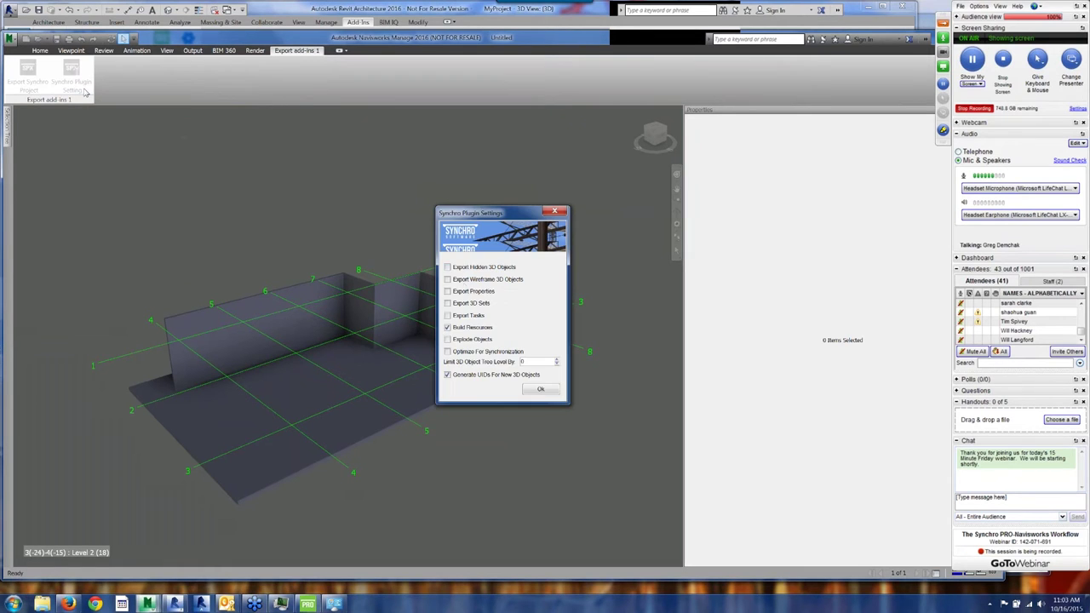
pyautogui.moveTo(505, 214); pyautogui.dragTo(331, 130)
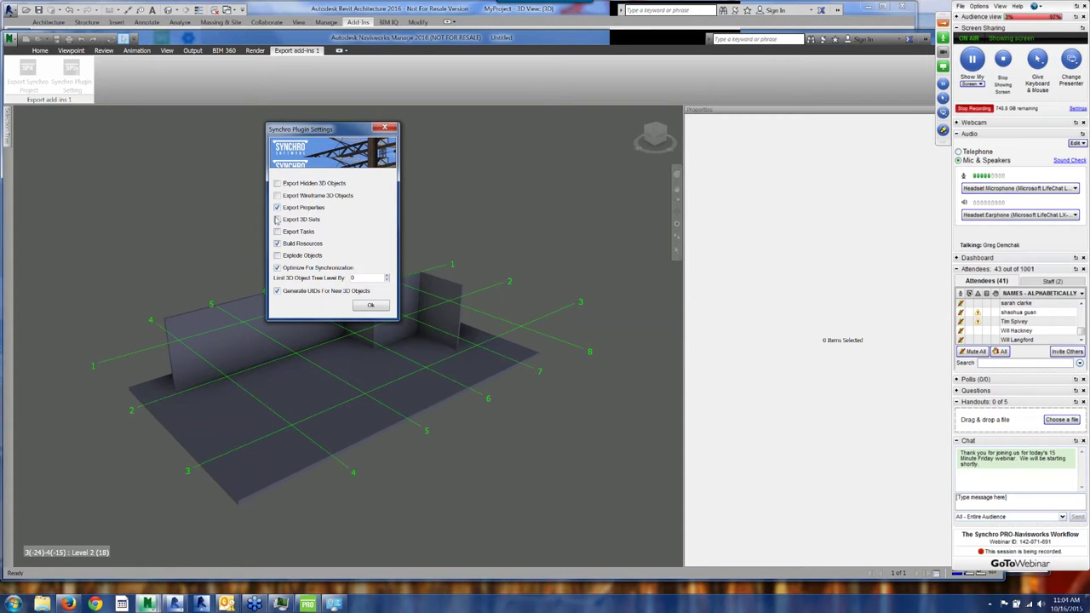
pyautogui.click(277, 208)
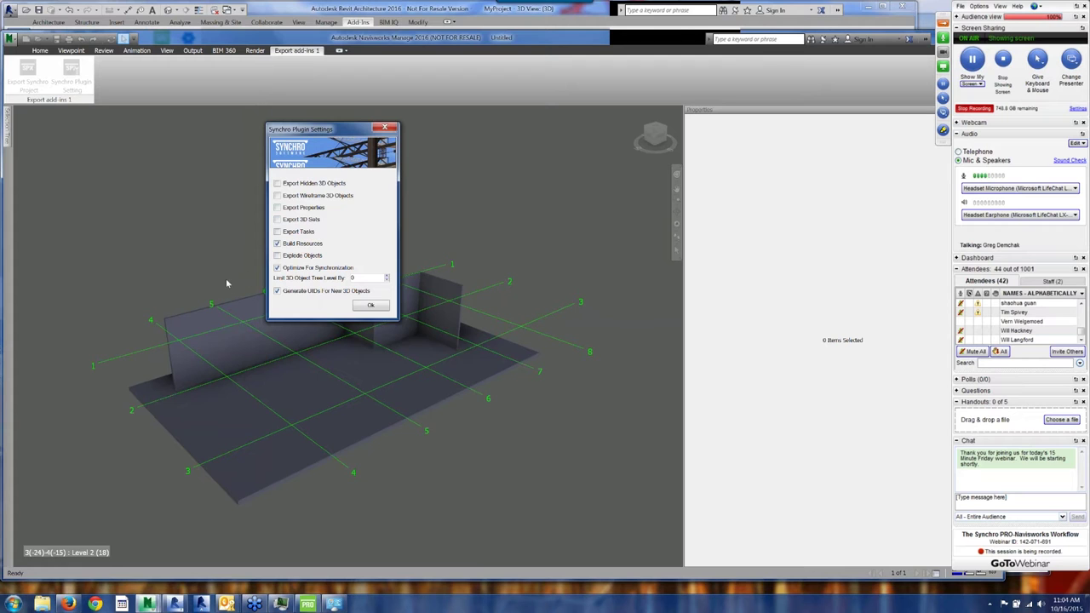
pyautogui.click(370, 304)
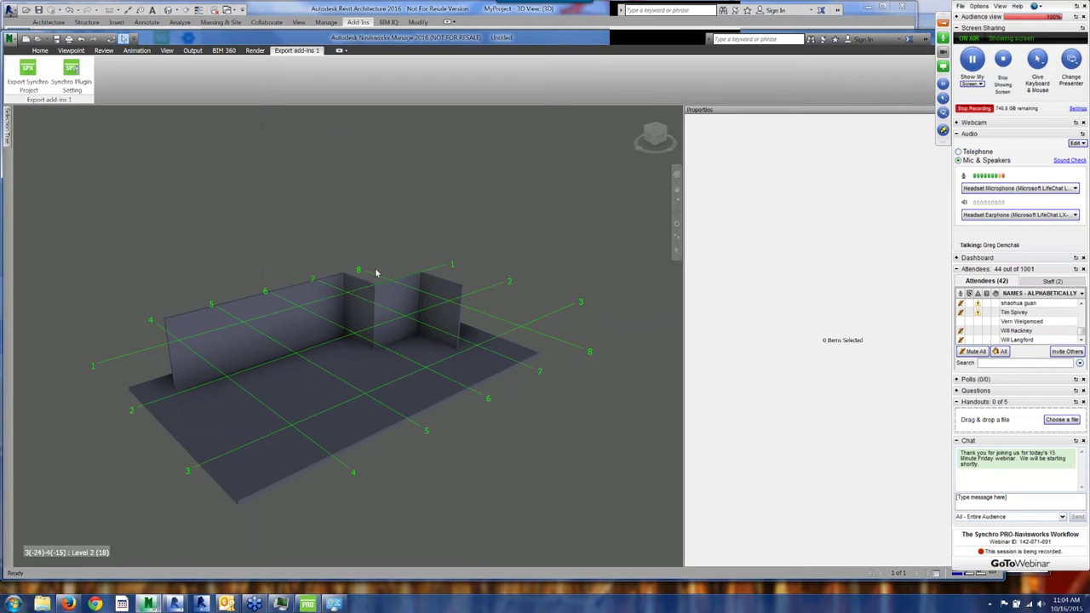
# Overwrite MyProject_Navis.spx with a fresh Synchro export, then switch to Synchro PRO
pyautogui.click(28, 76)
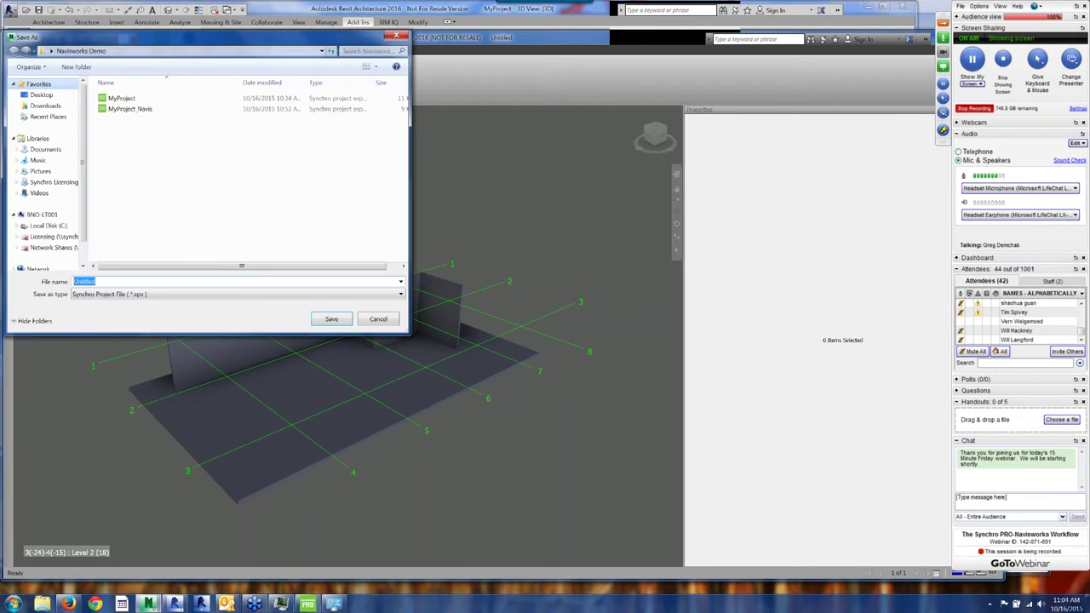
pyautogui.click(137, 109)
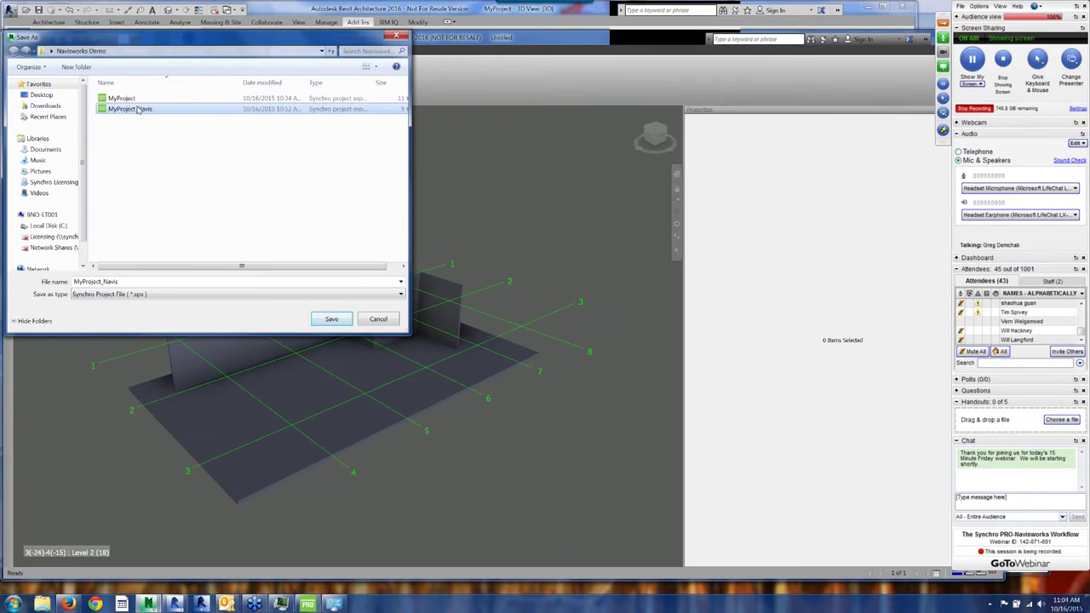
pyautogui.click(329, 320)
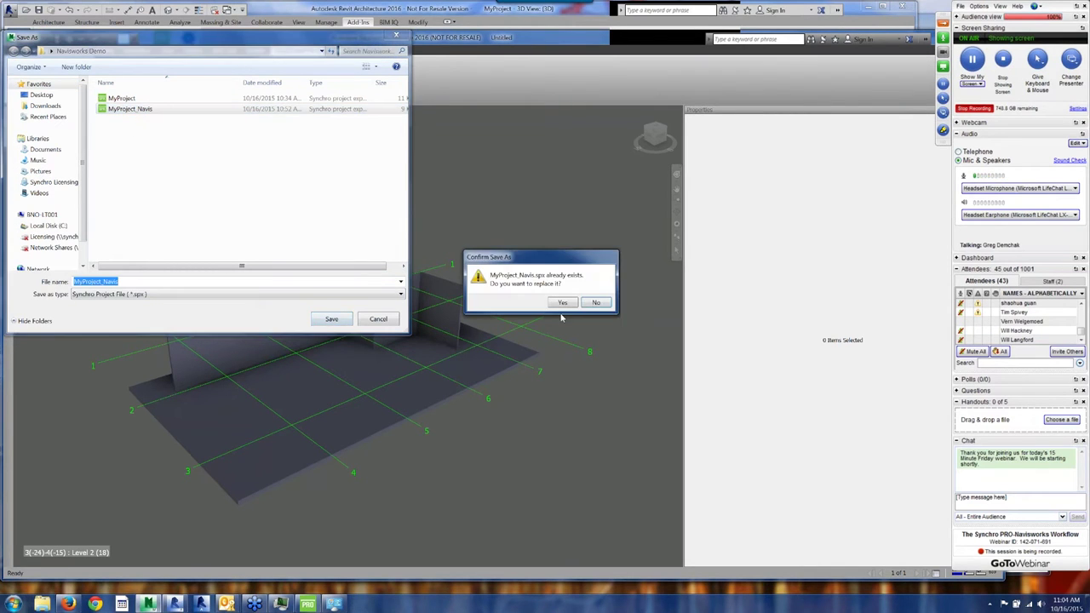
pyautogui.press('Return')
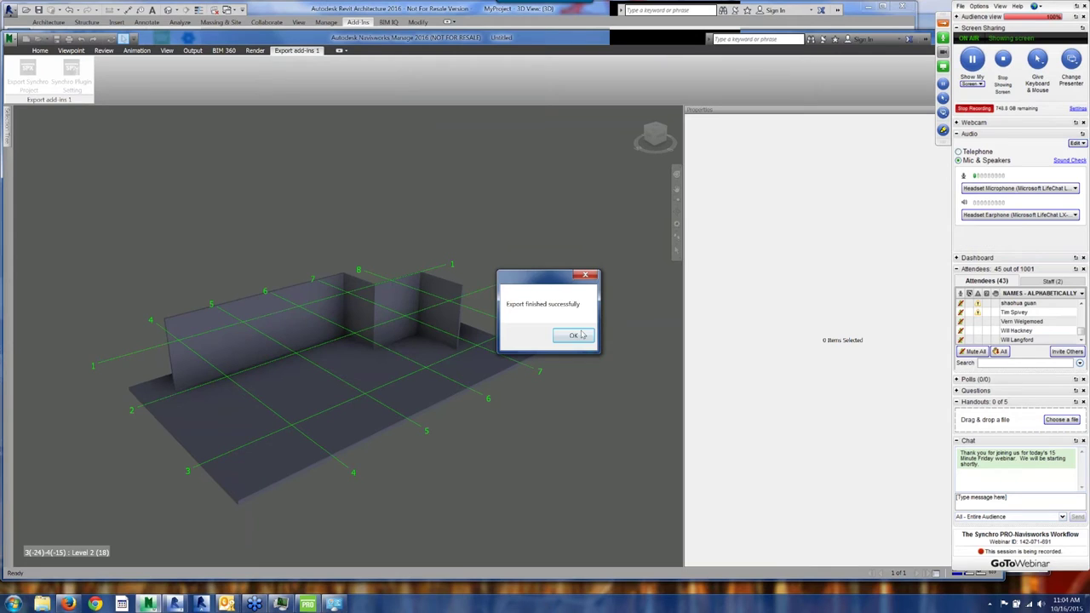
pyautogui.click(578, 337)
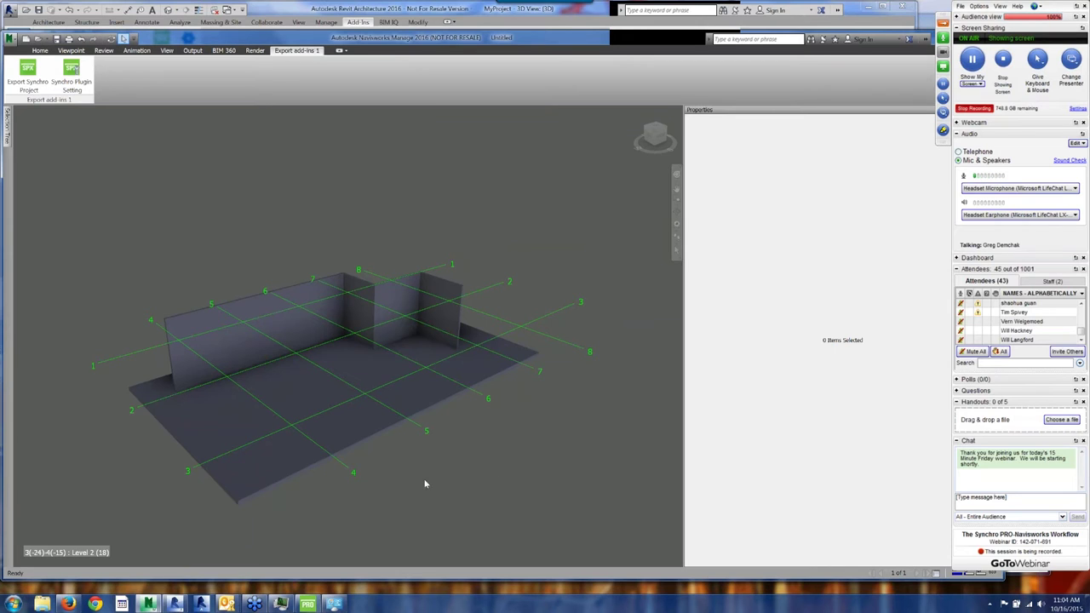
pyautogui.click(307, 604)
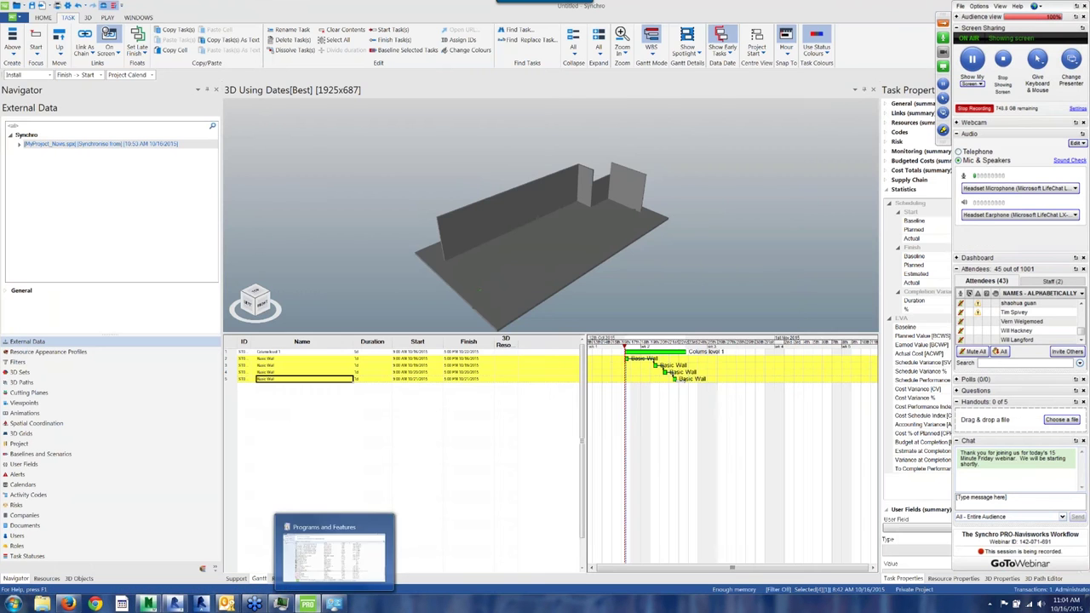
# Start a new Synchro project without saving the current Untitled one
pyautogui.click(12, 17)
pyautogui.click(34, 41)
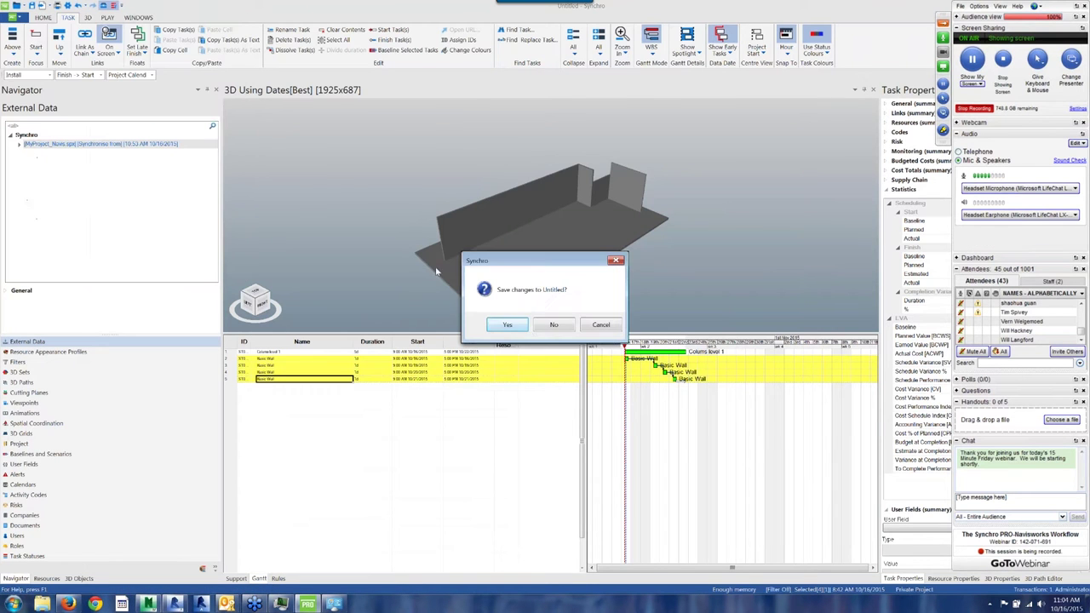
pyautogui.click(553, 324)
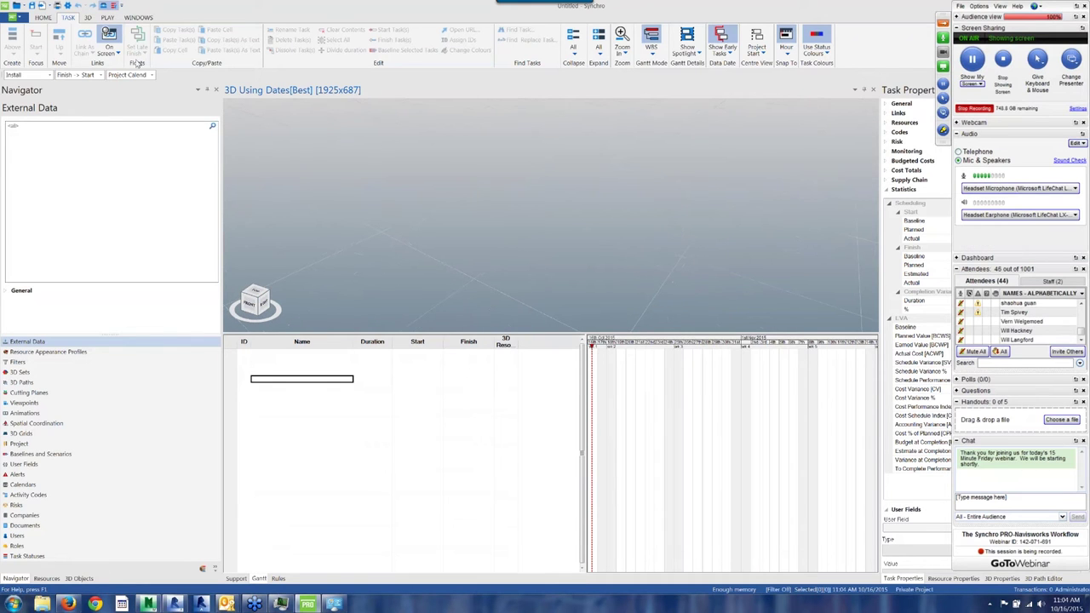
# Import MyProject_Navis as a Synchro project, running the wizard through to Finish
pyautogui.click(12, 17)
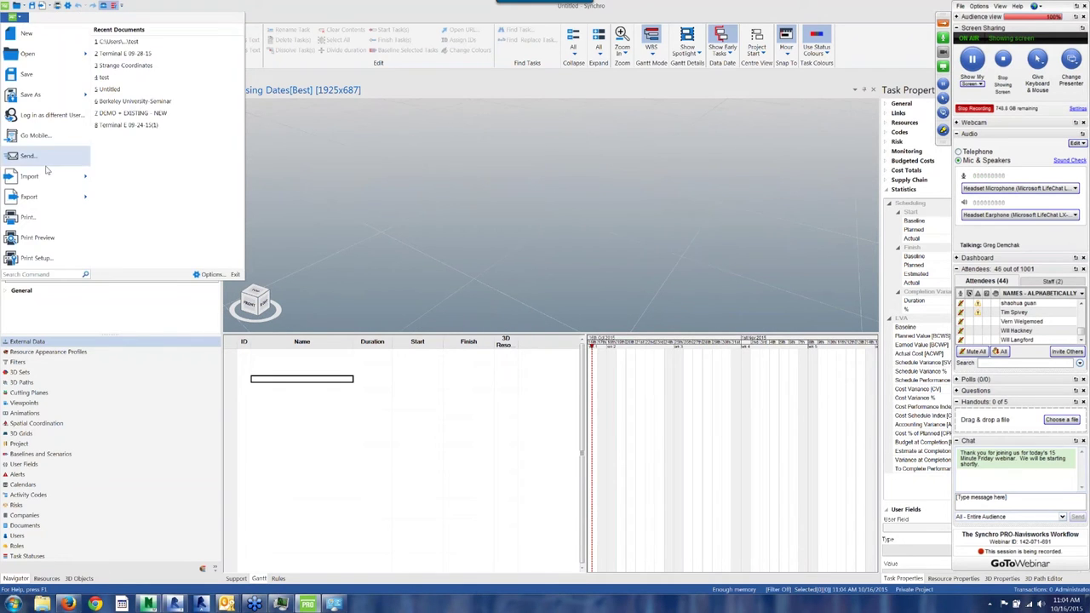
pyautogui.moveTo(48, 176)
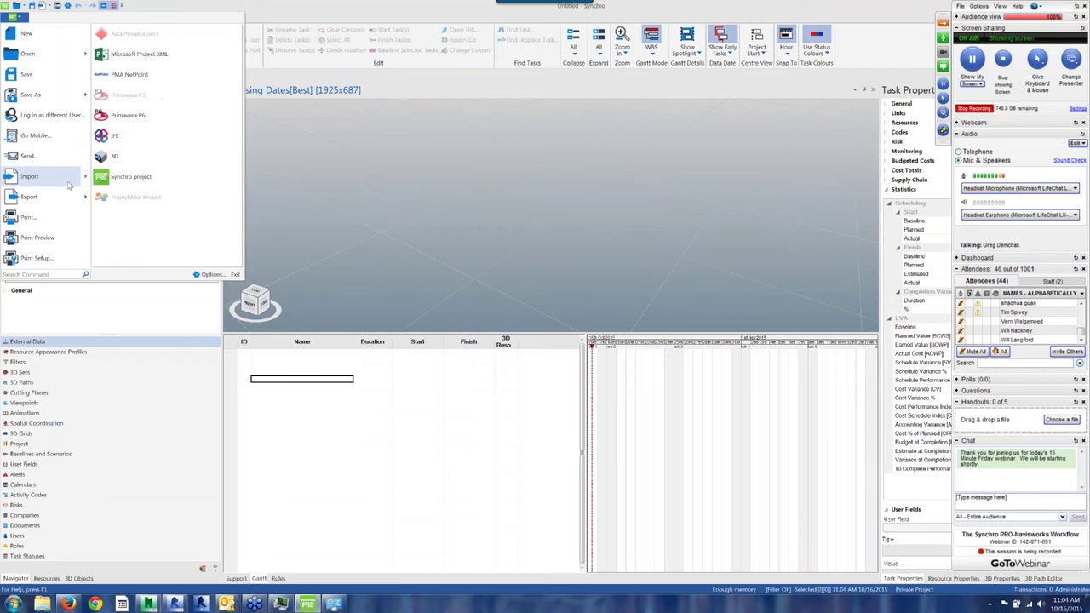
pyautogui.click(136, 177)
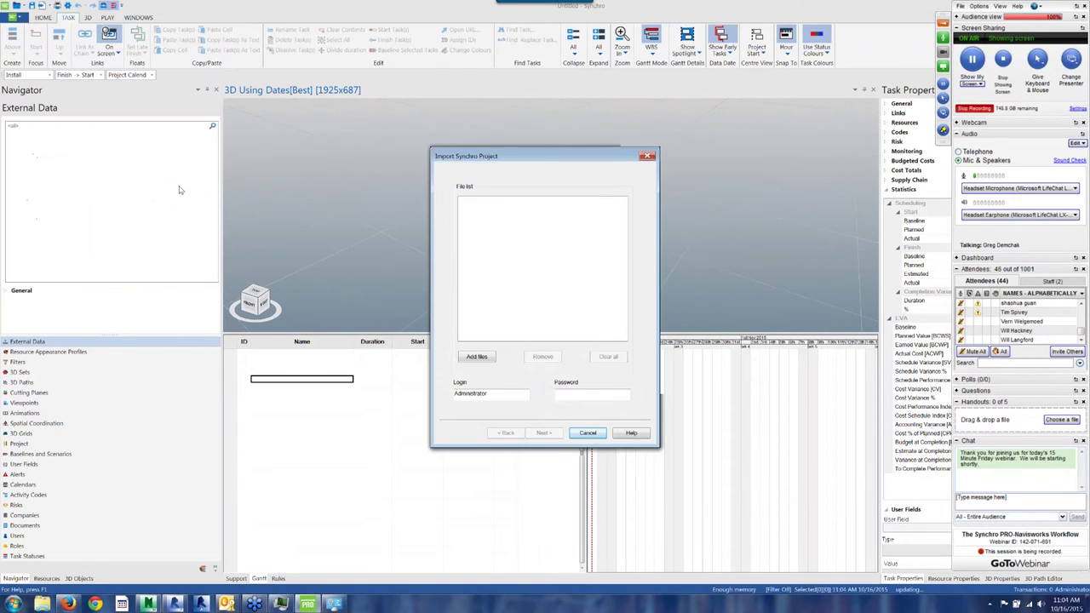
pyautogui.click(484, 362)
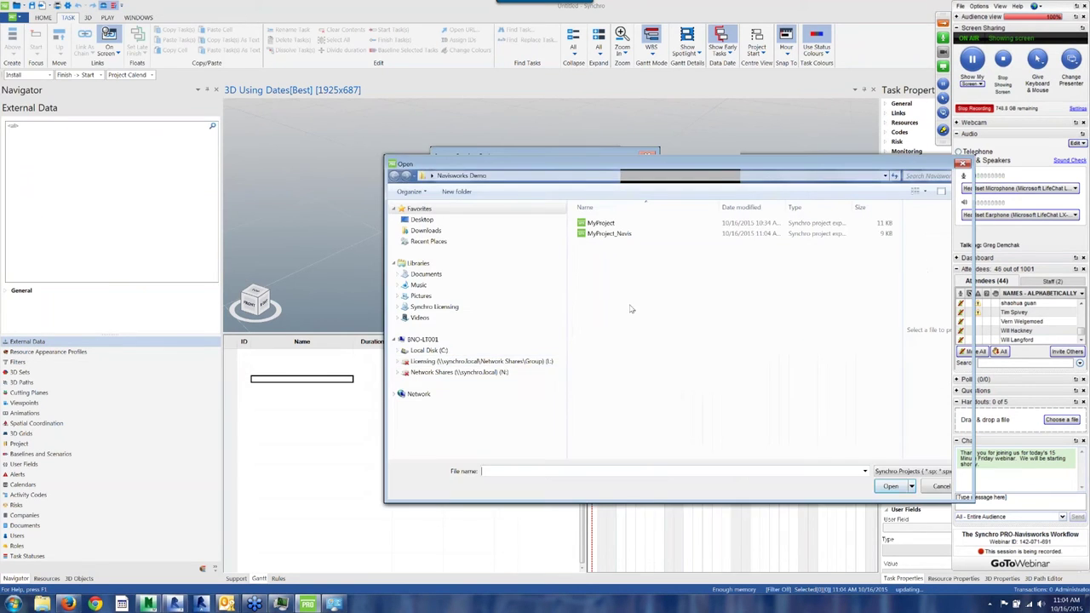
pyautogui.click(625, 235)
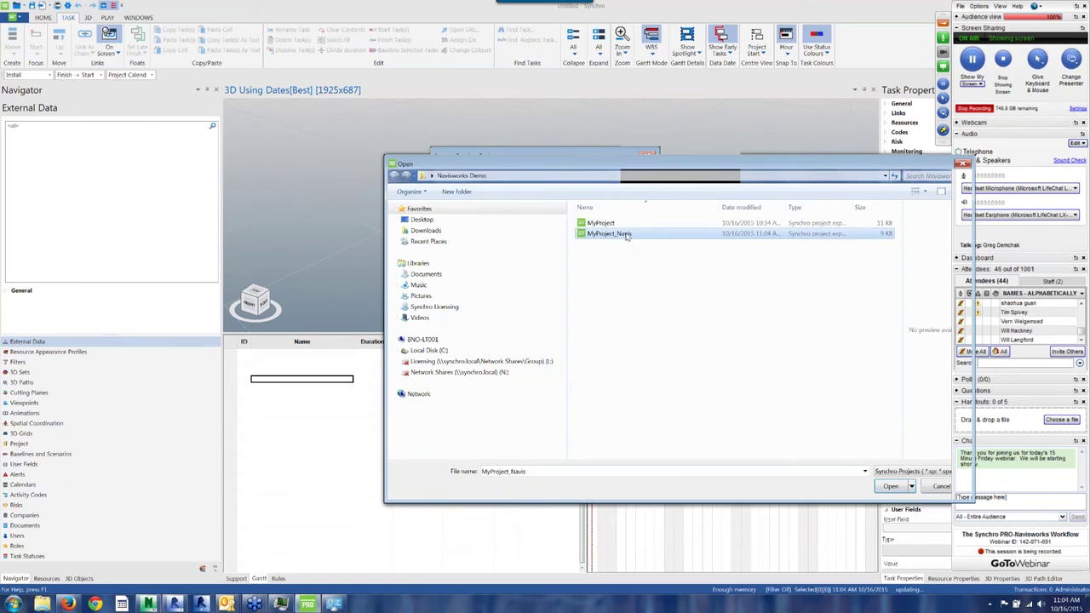
pyautogui.click(894, 486)
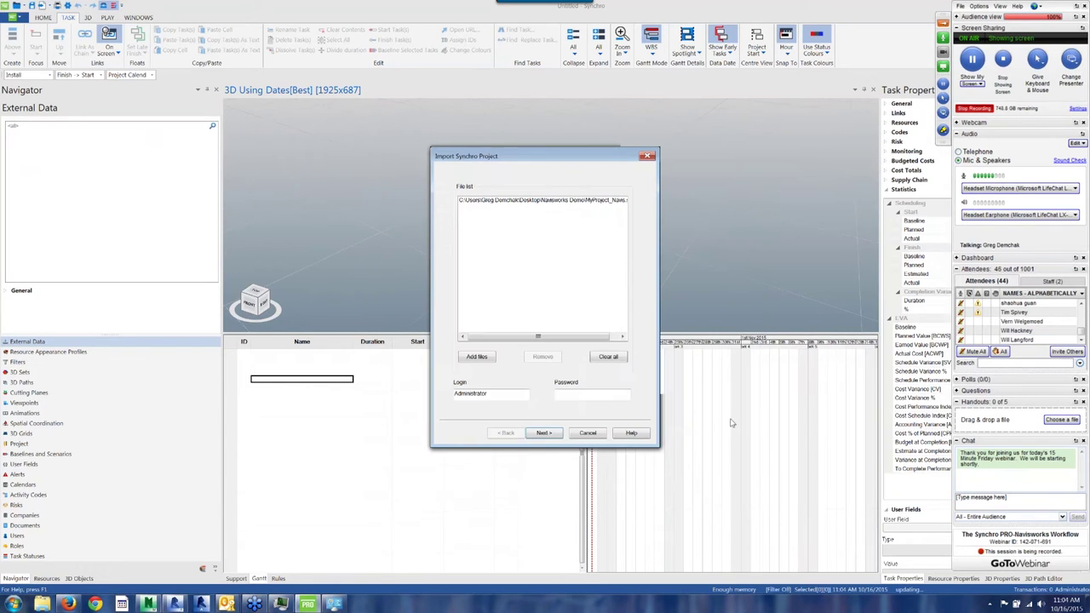
pyautogui.click(541, 432)
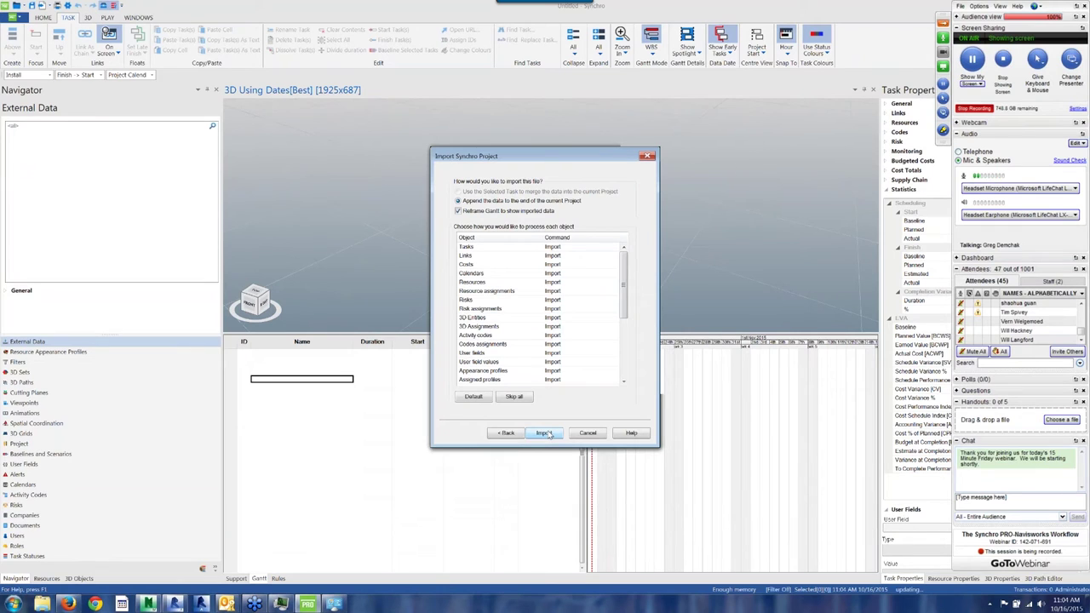
pyautogui.click(544, 432)
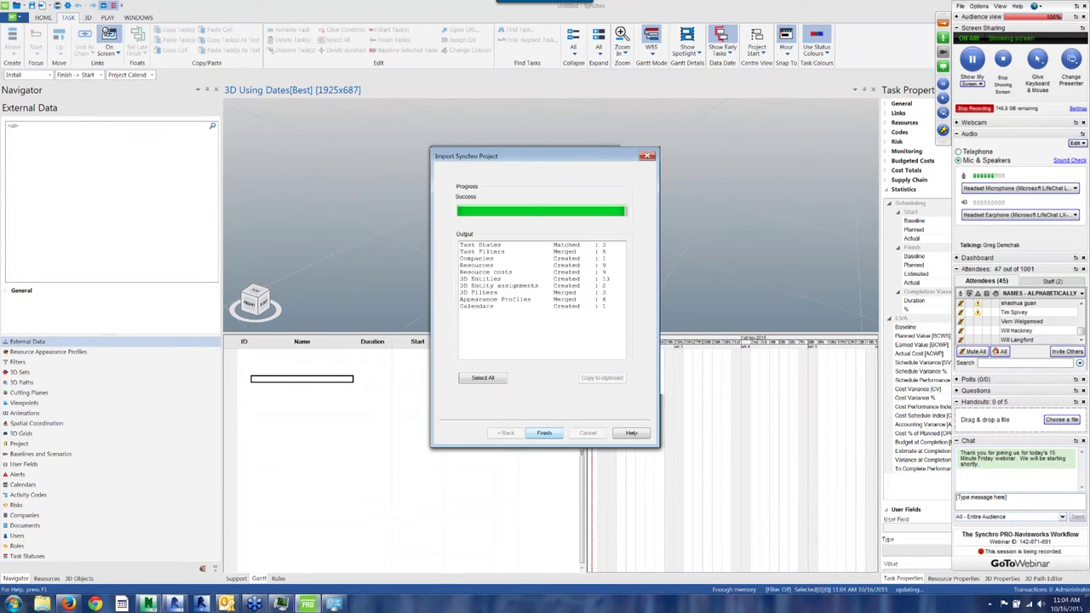
pyautogui.click(544, 433)
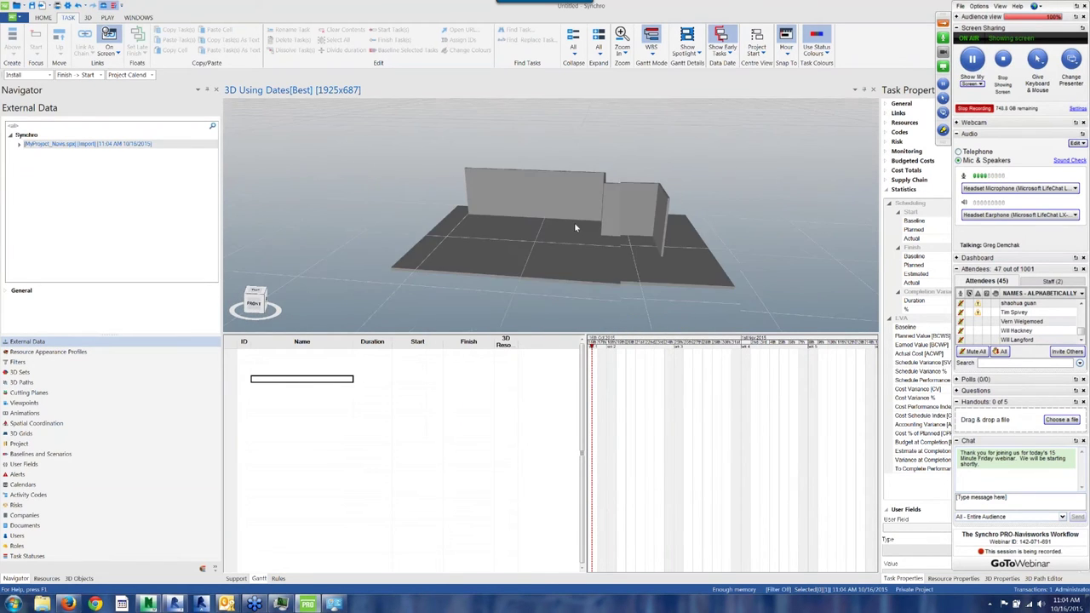
# Select and orbit the imported walls, then reopen Synchro Plugin Setting in Navisworks
pyautogui.click(570, 177)
pyautogui.moveTo(585, 223)
pyautogui.mouseDown(button='middle')
pyautogui.moveTo(584, 199)
pyautogui.moveTo(591, 209)
pyautogui.moveTo(580, 215)
pyautogui.mouseUp(button='middle')
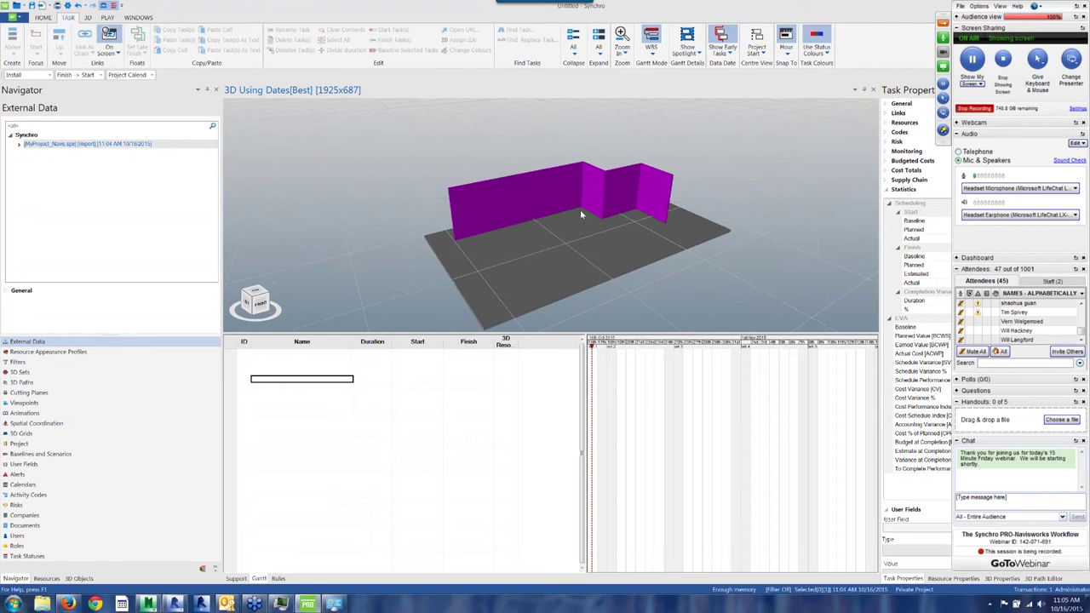
pyautogui.press('Escape')
pyautogui.click(549, 204)
pyautogui.hotkey('alt', 'Tab')
pyautogui.click(72, 84)
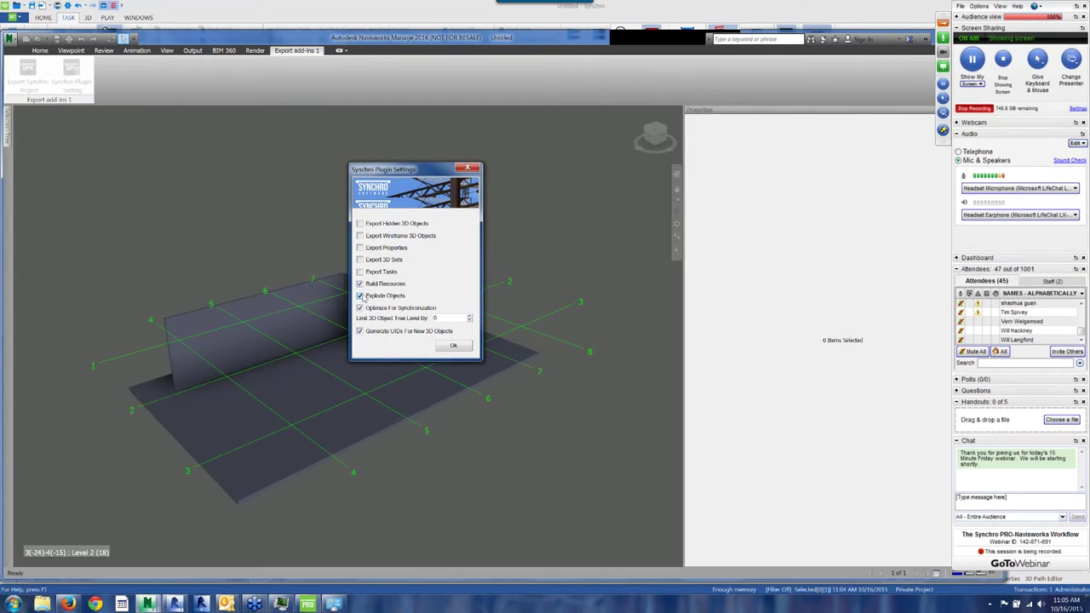
# Turn on Explode Objects and turn off optimisation in the Synchro export settings
pyautogui.click(361, 296)
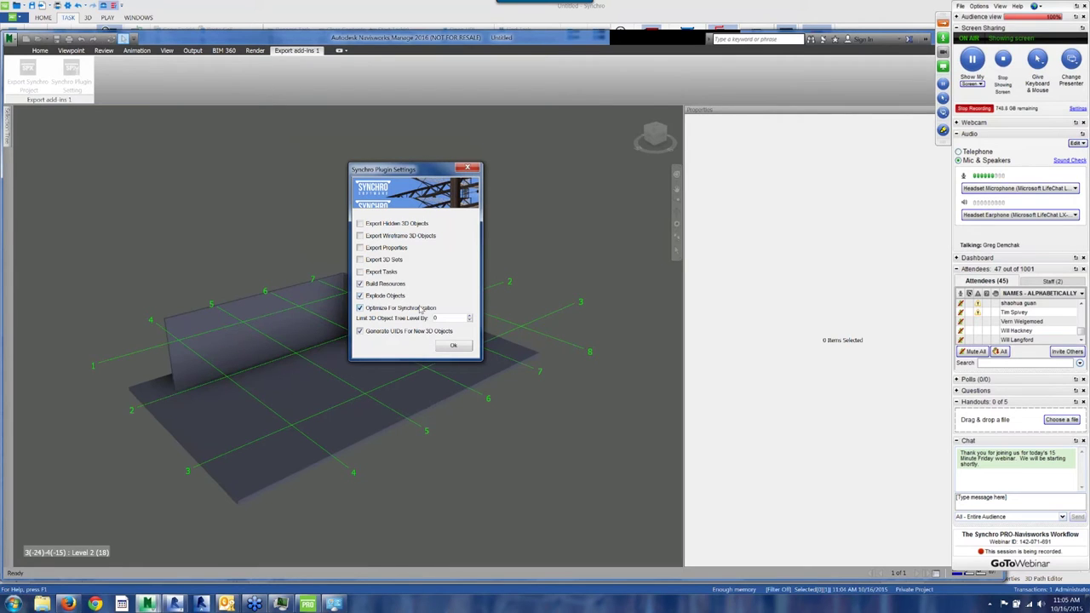
pyautogui.click(360, 308)
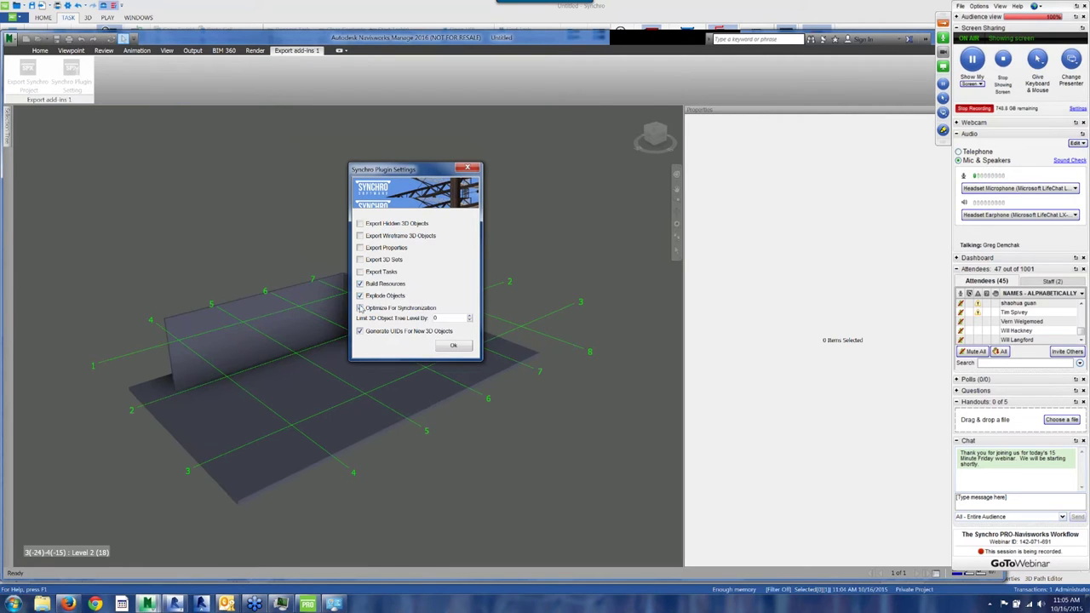
pyautogui.click(453, 345)
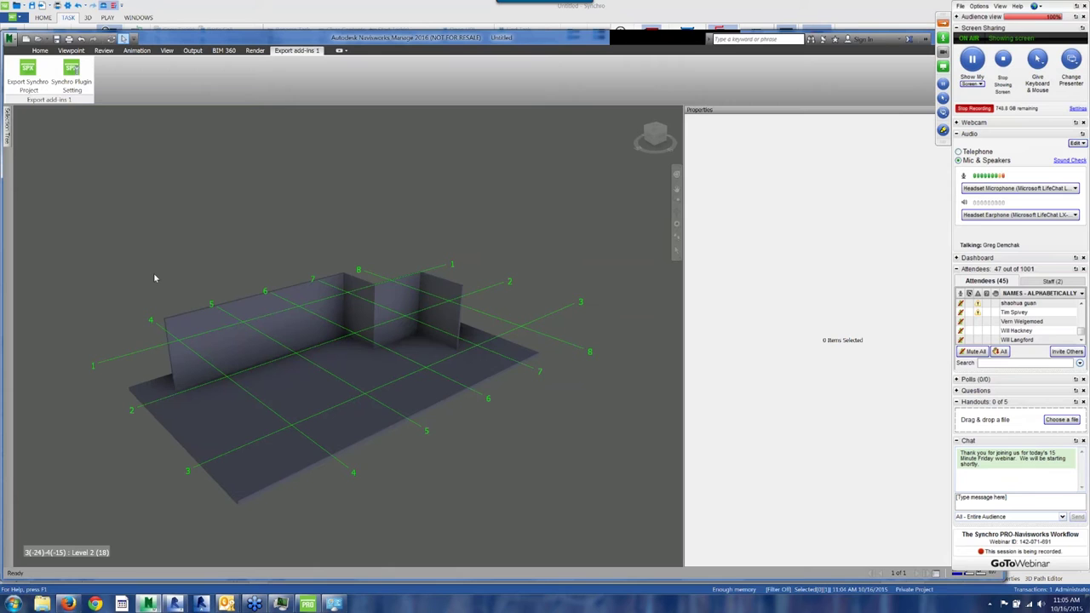
pyautogui.click(72, 77)
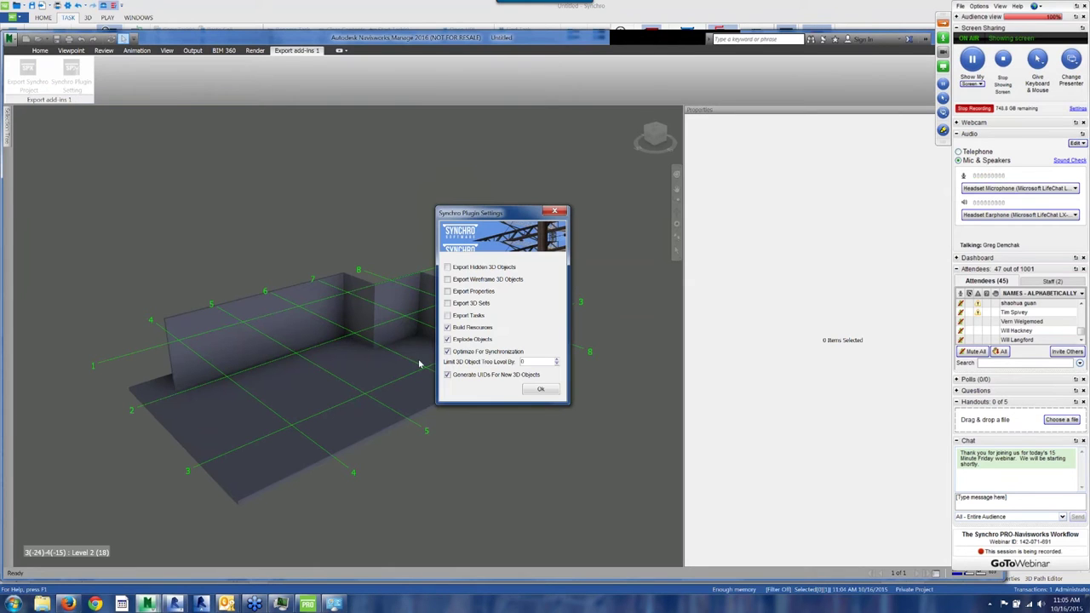
pyautogui.click(539, 390)
# Export the Synchro project over the existing MyProject_Navis.spx file
pyautogui.click(27, 75)
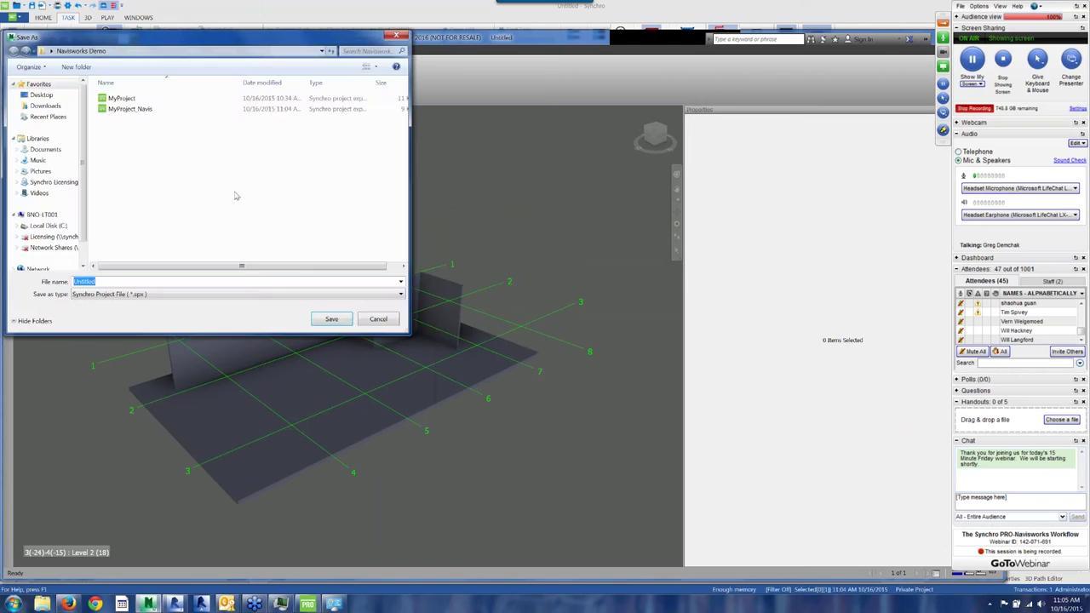
pyautogui.click(130, 108)
pyautogui.click(347, 320)
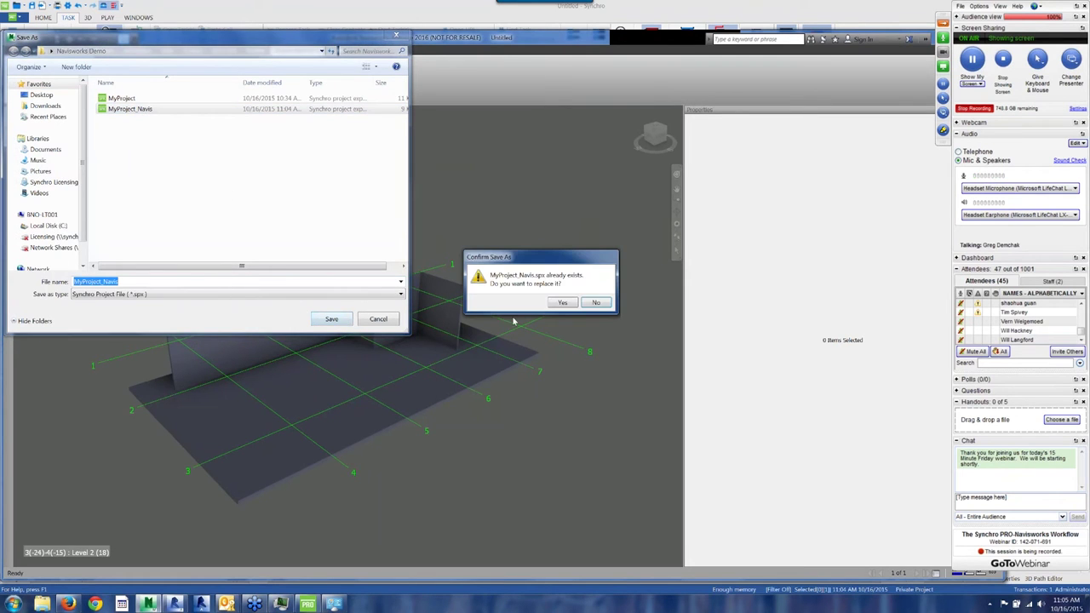
pyautogui.click(562, 303)
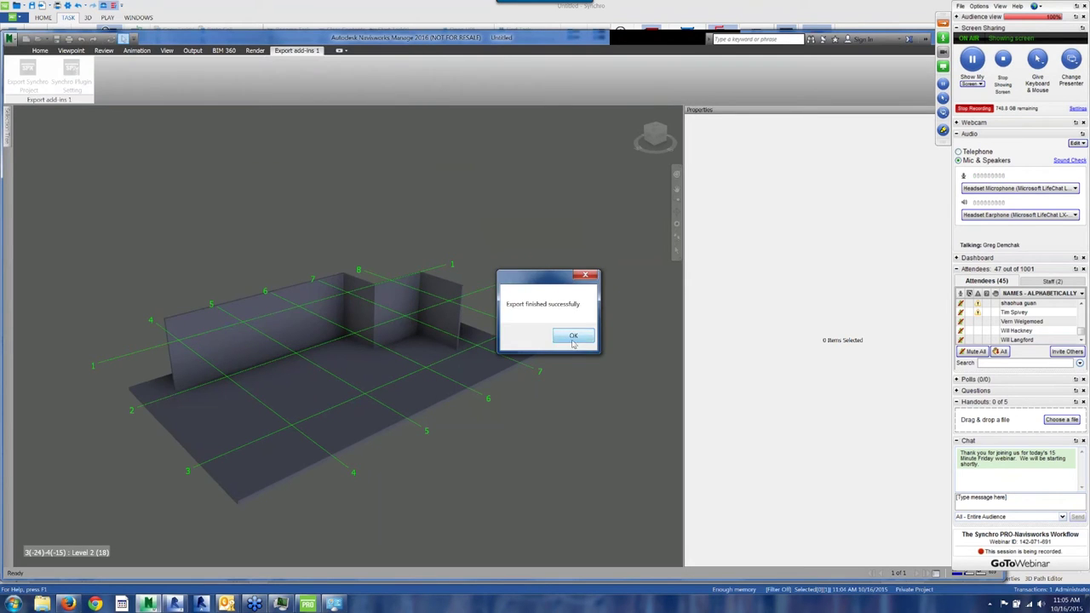
pyautogui.click(573, 337)
# Run Synchronise from the MyProject_Navis external data through the wizard to Finish
pyautogui.click(308, 603)
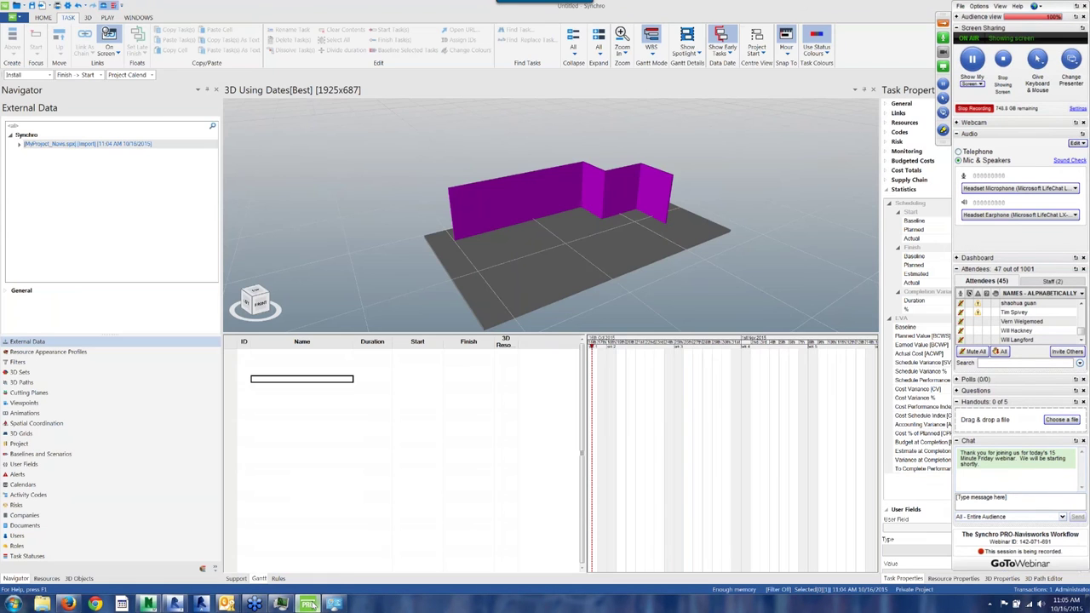
pyautogui.rightClick(99, 144)
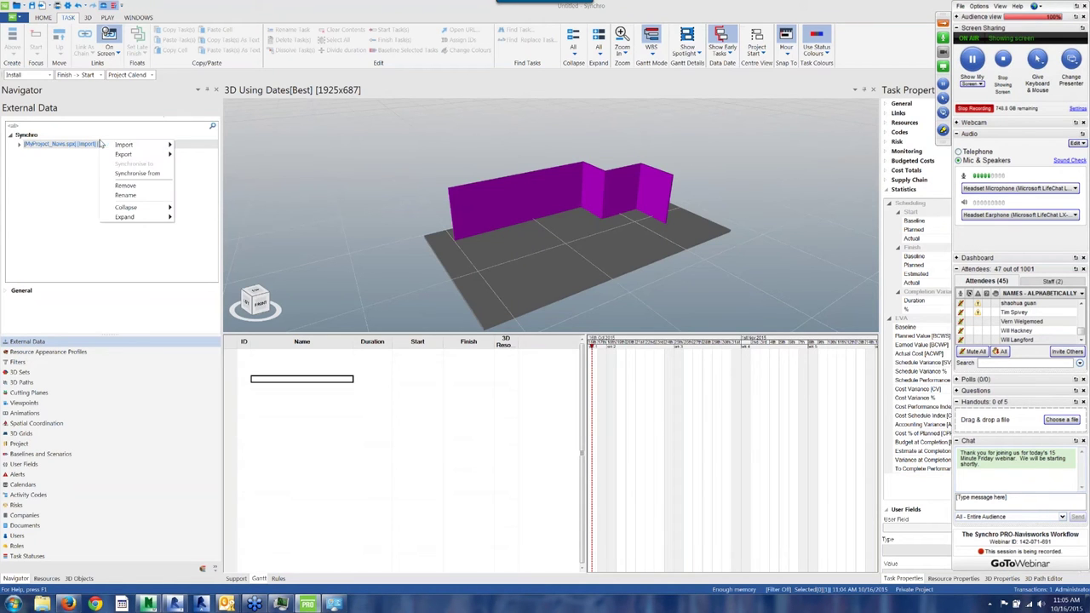
pyautogui.click(132, 174)
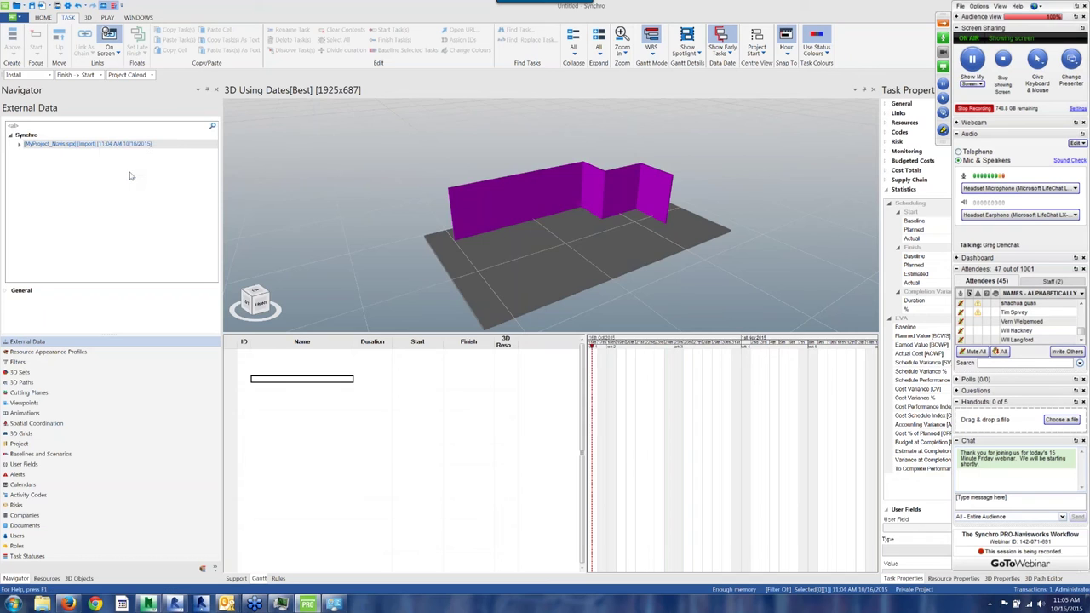
pyautogui.click(544, 433)
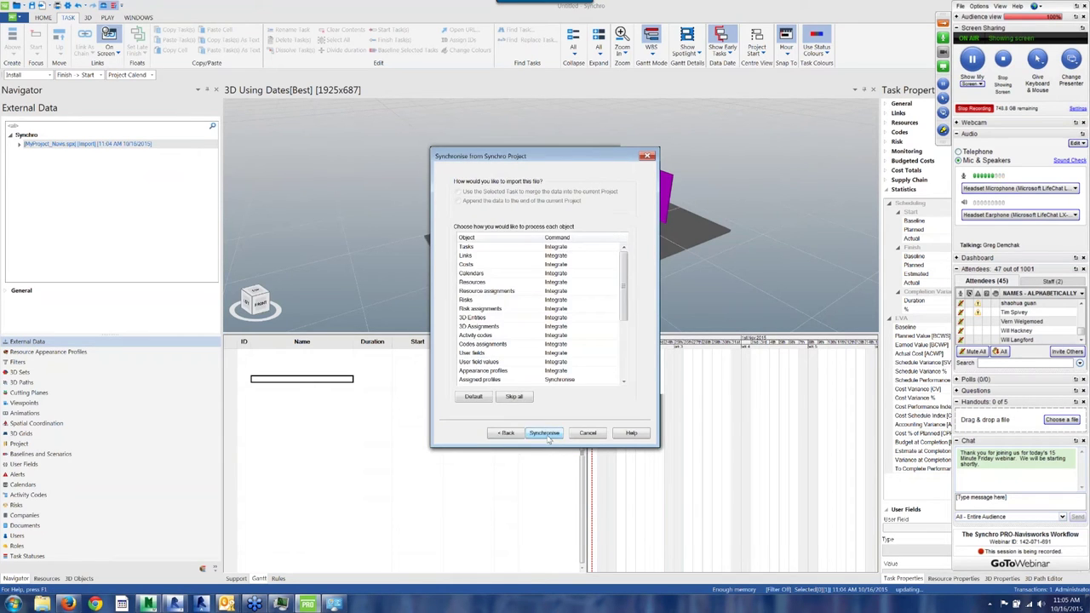
pyautogui.click(544, 433)
pyautogui.click(544, 433)
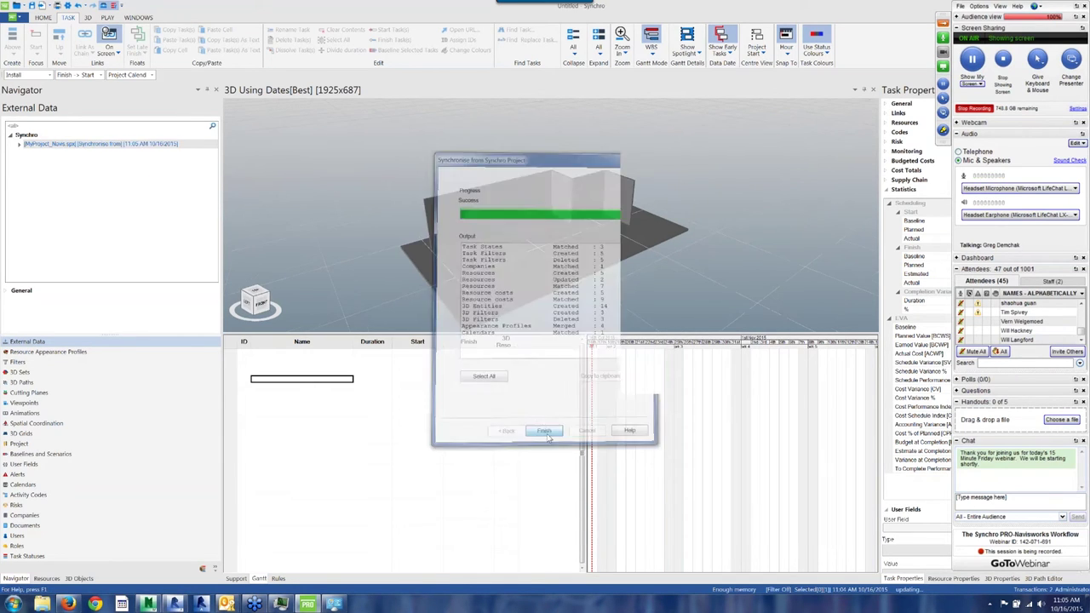
# Select the walls in the 3D view and create root-level Basic Wall tasks for them
pyautogui.keyDown('ctrl'); pyautogui.click(562, 200); pyautogui.keyUp('ctrl')
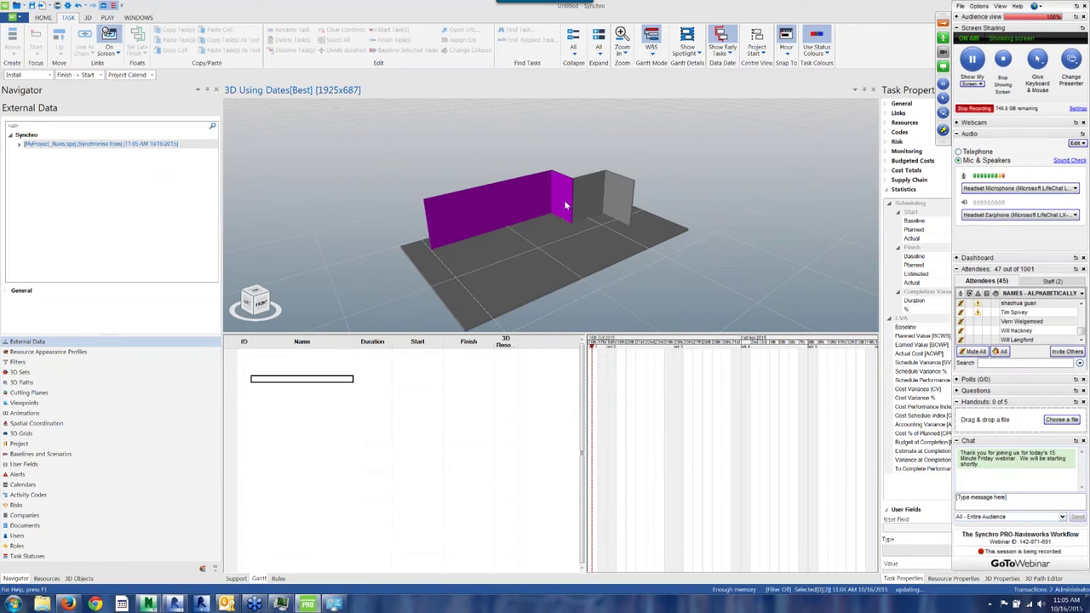
pyautogui.keyDown('ctrl'); pyautogui.click(587, 203); pyautogui.keyUp('ctrl')
pyautogui.keyDown('ctrl'); pyautogui.click(617, 204); pyautogui.keyUp('ctrl')
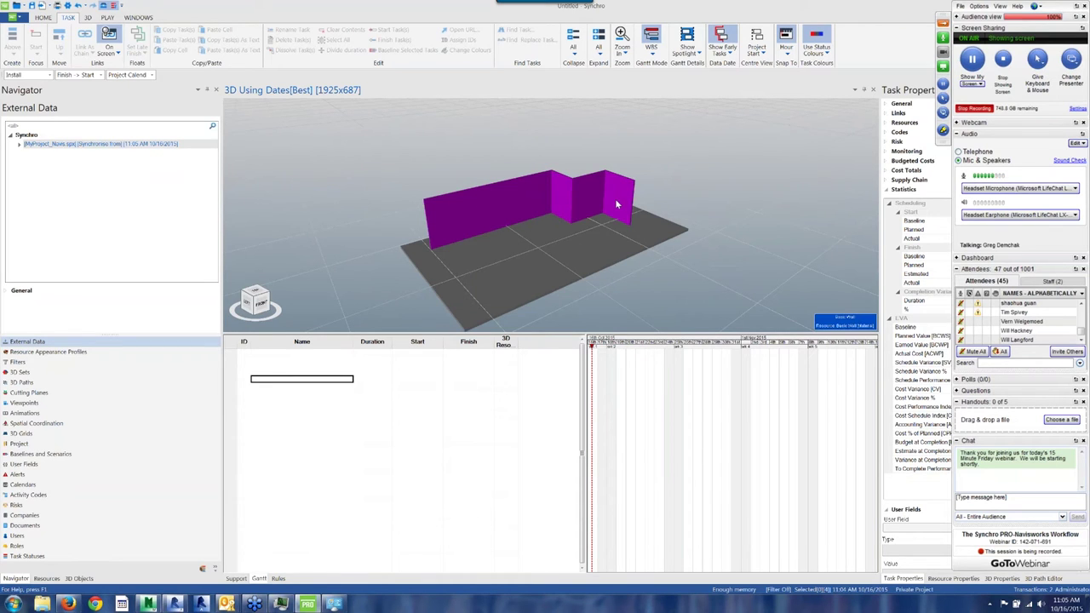
pyautogui.press('Escape')
pyautogui.click(522, 188)
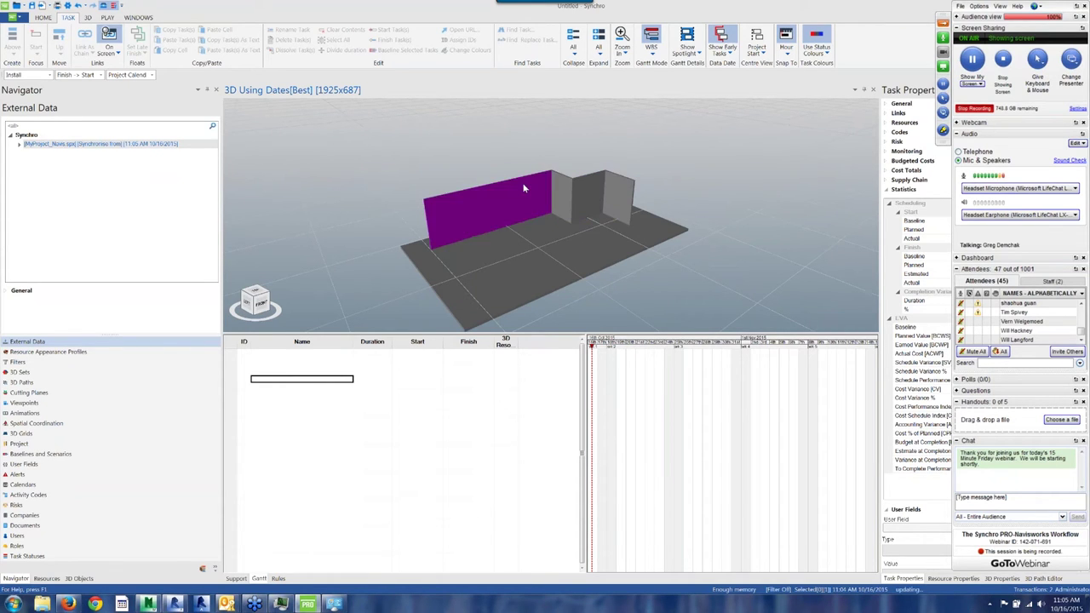
pyautogui.keyDown('ctrl'); pyautogui.click(624, 198); pyautogui.keyUp('ctrl')
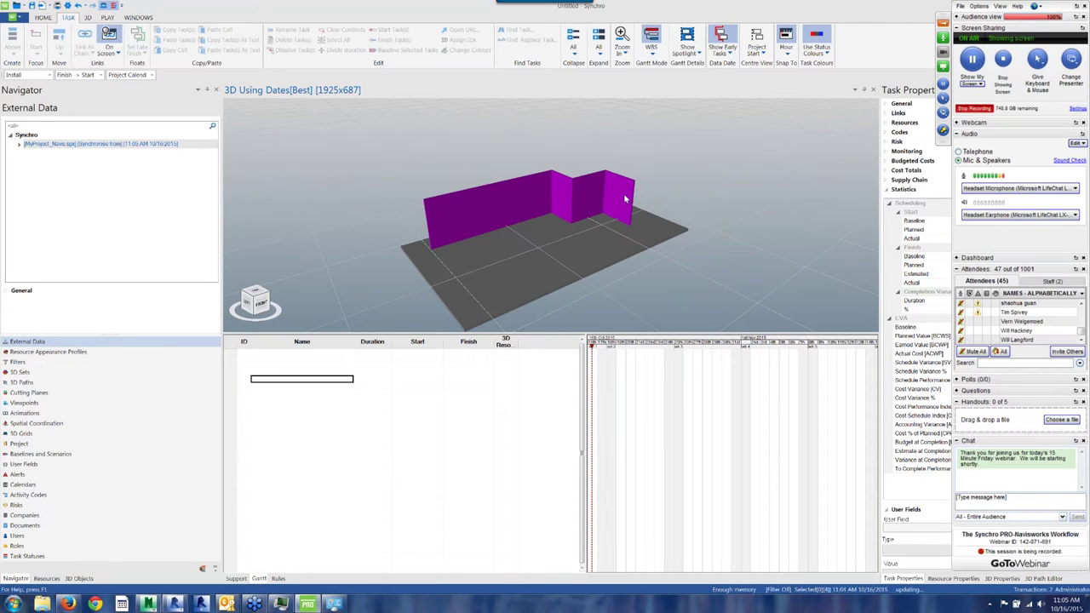
pyautogui.rightClick(624, 198)
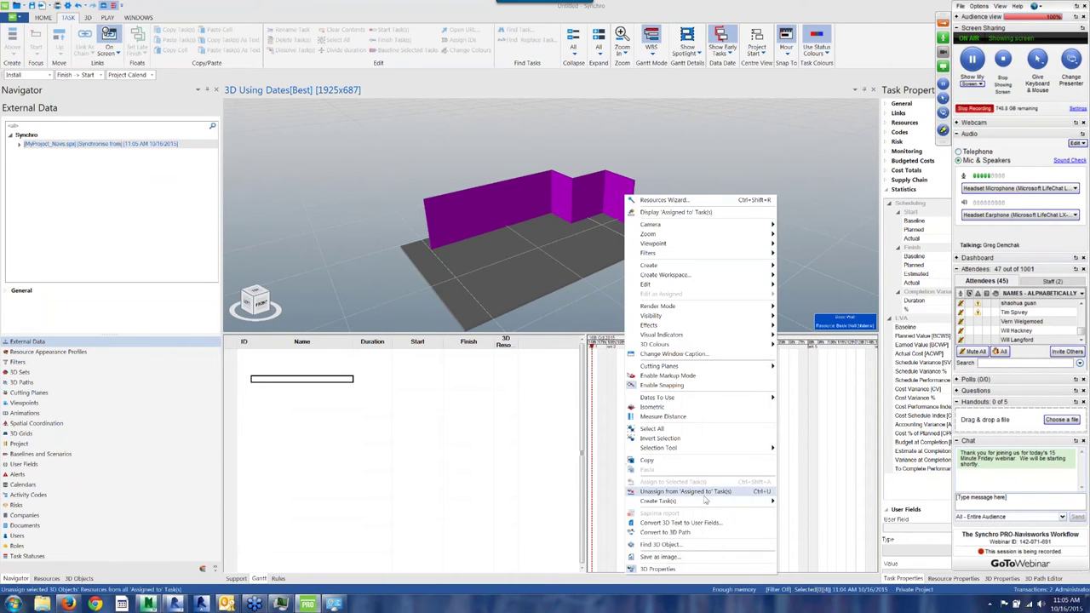
pyautogui.moveTo(705, 503)
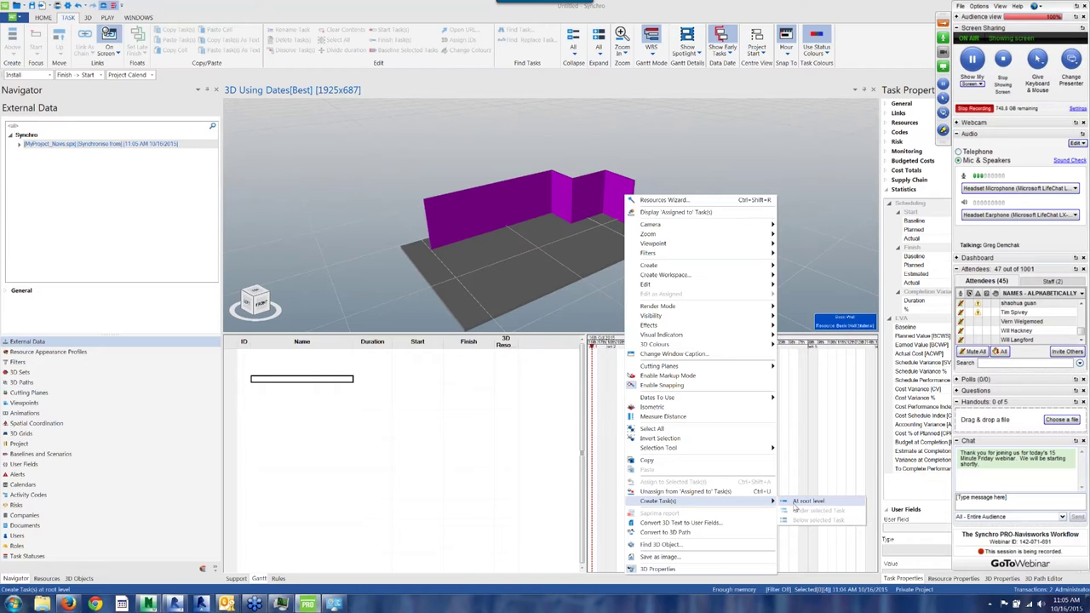
pyautogui.click(805, 500)
pyautogui.press('Return')
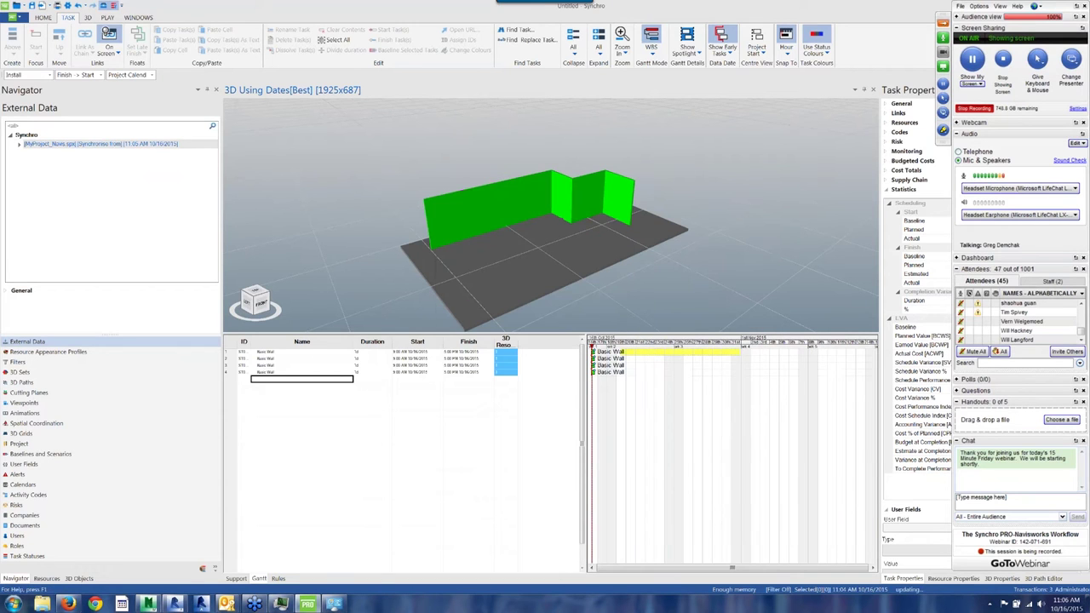
# Link the four wall tasks as a chain and drag the time line to preview construction
pyautogui.keyDown('shift'); pyautogui.click(312, 373); pyautogui.keyUp('shift')
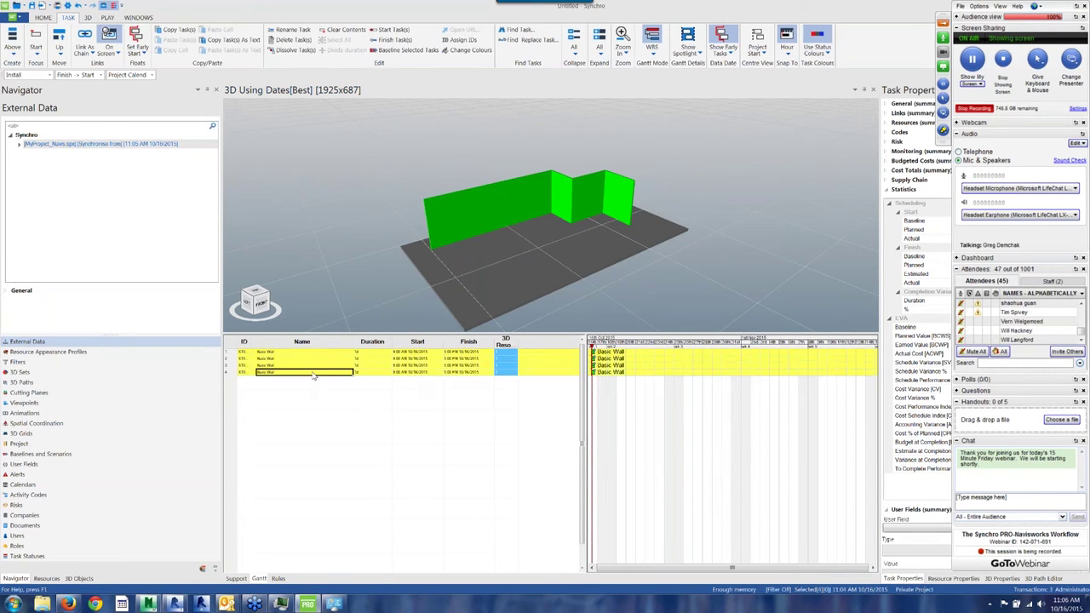
pyautogui.click(86, 53)
pyautogui.click(108, 68)
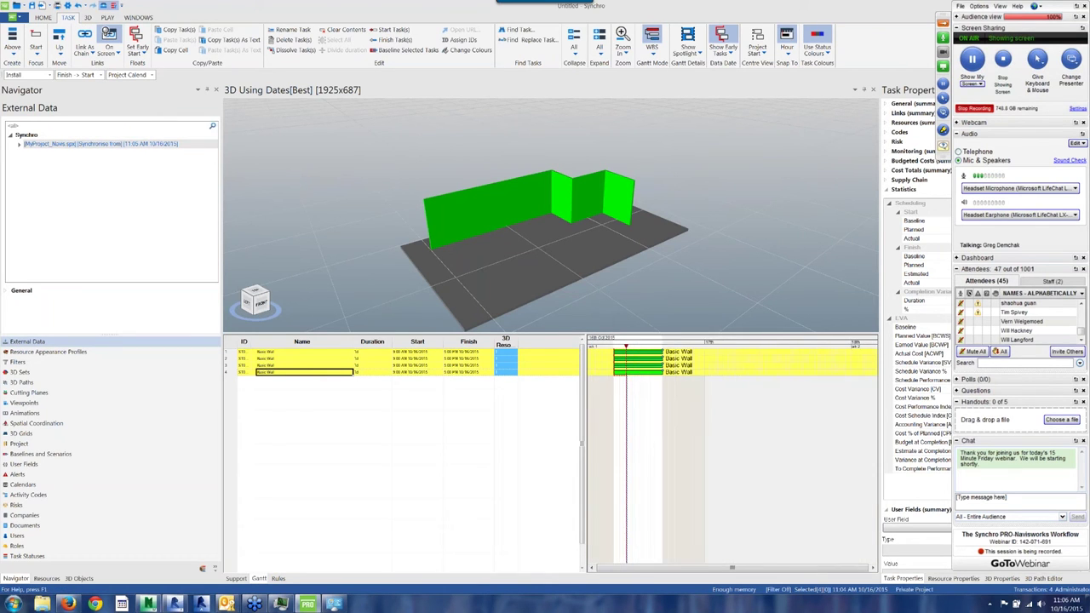
pyautogui.keyDown('ctrl'); pyautogui.scroll(-4, 655, 386); pyautogui.keyUp('ctrl')
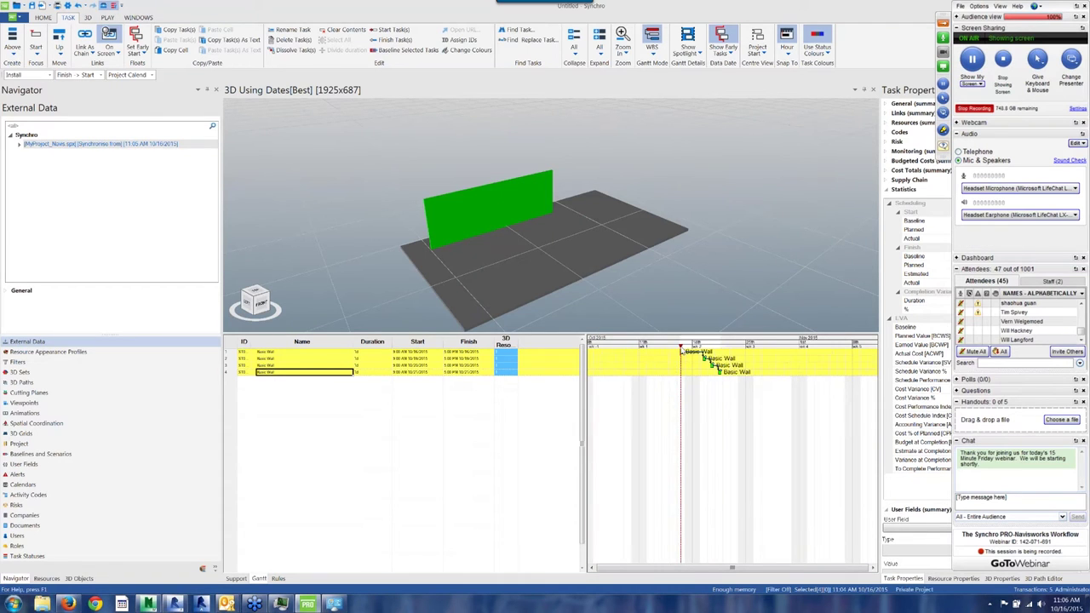
pyautogui.moveTo(681, 349); pyautogui.dragTo(722, 351)
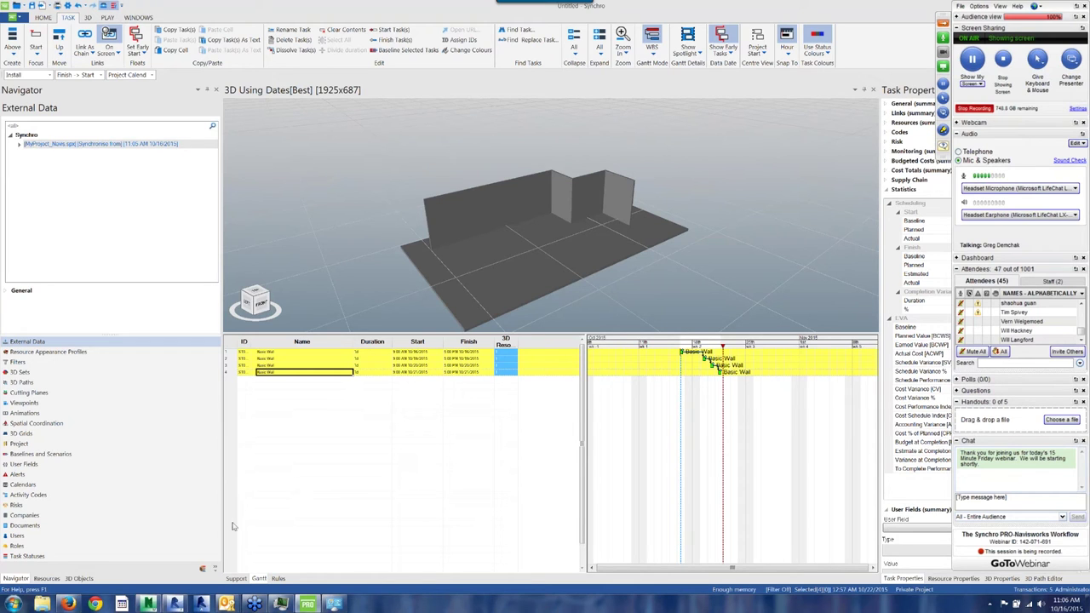
pyautogui.click(173, 604)
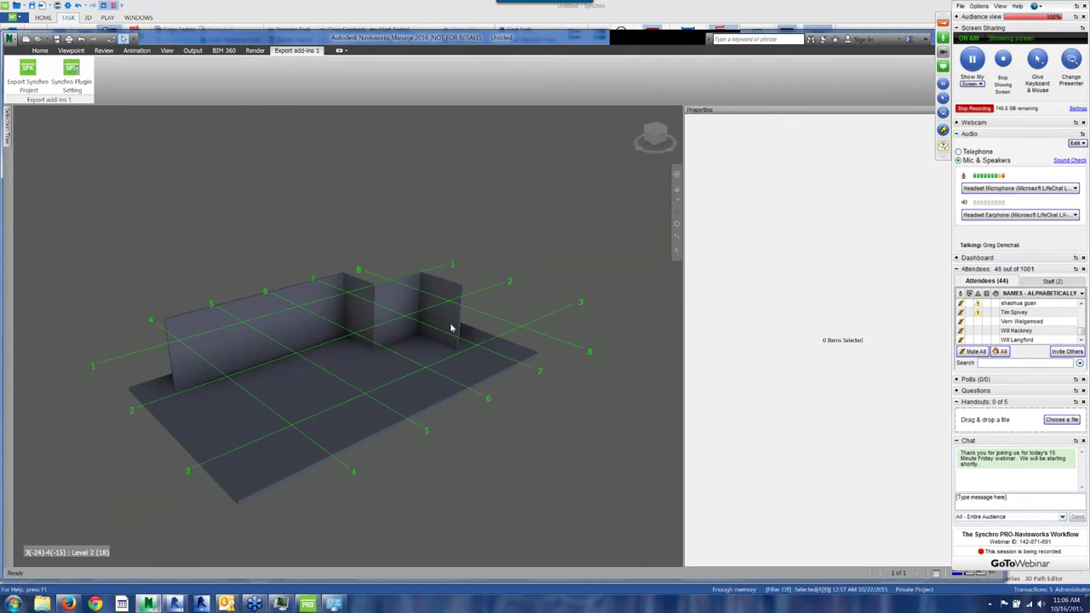
pyautogui.moveTo(477, 328); pyautogui.dragTo(527, 299, button='middle')
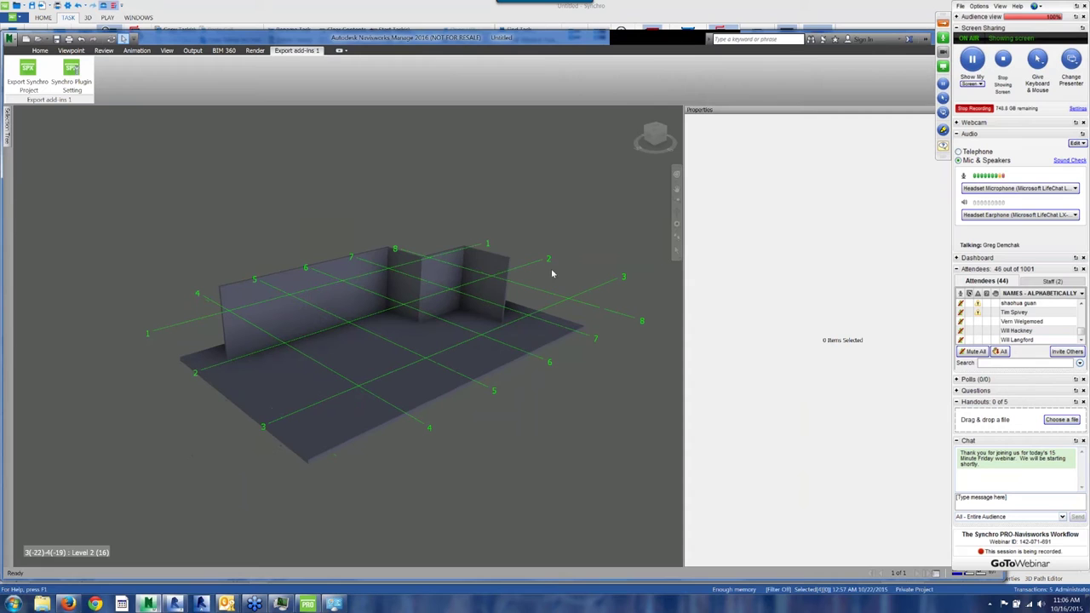
pyautogui.click(493, 264)
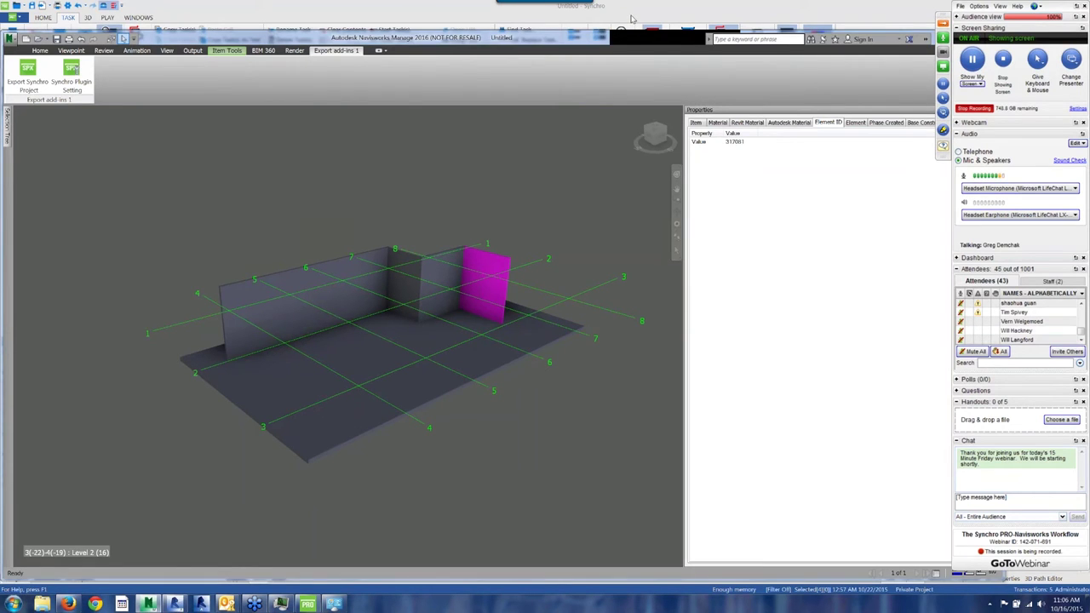
pyautogui.click(993, 123)
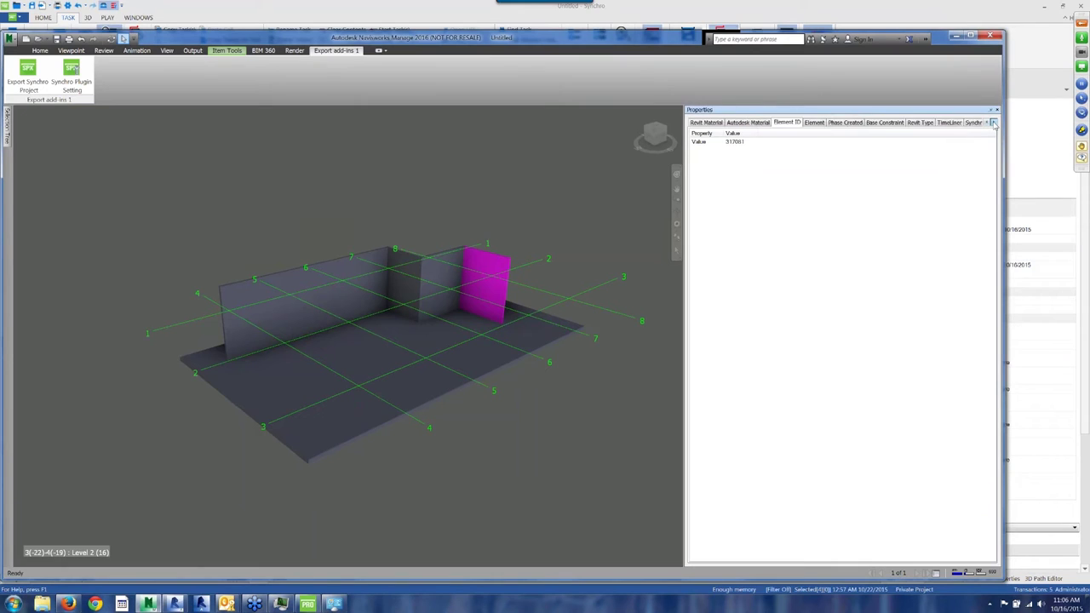
pyautogui.click(992, 123)
pyautogui.click(940, 122)
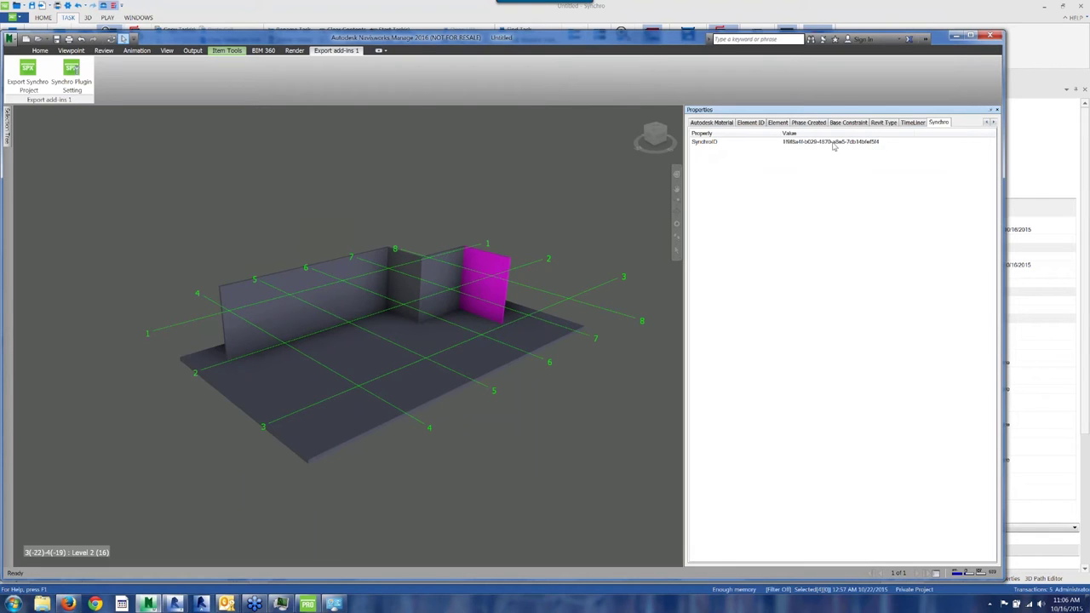
pyautogui.click(441, 276)
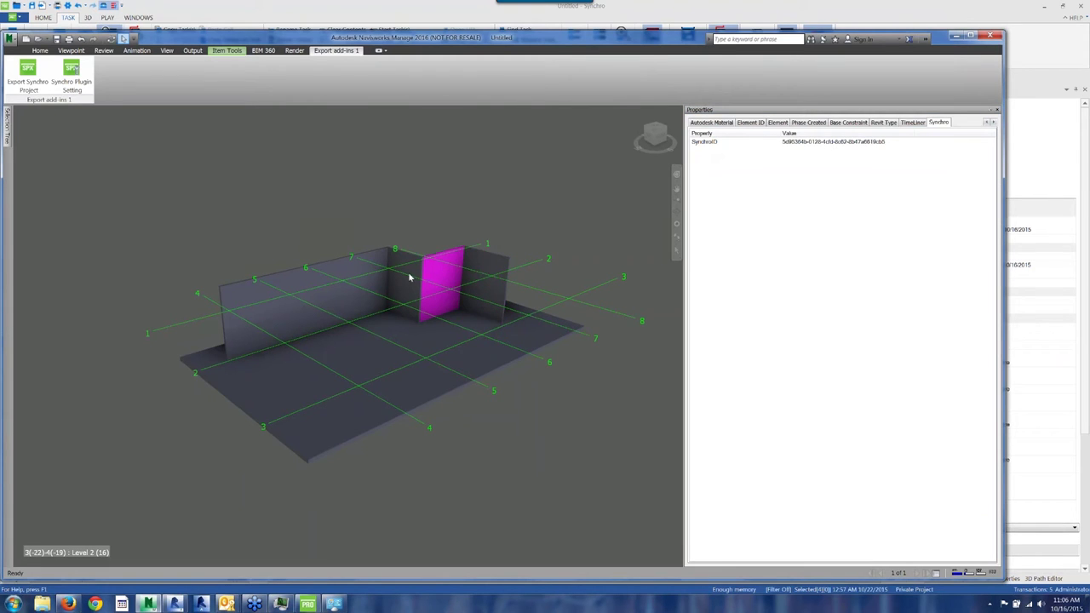
pyautogui.click(409, 287)
pyautogui.click(346, 295)
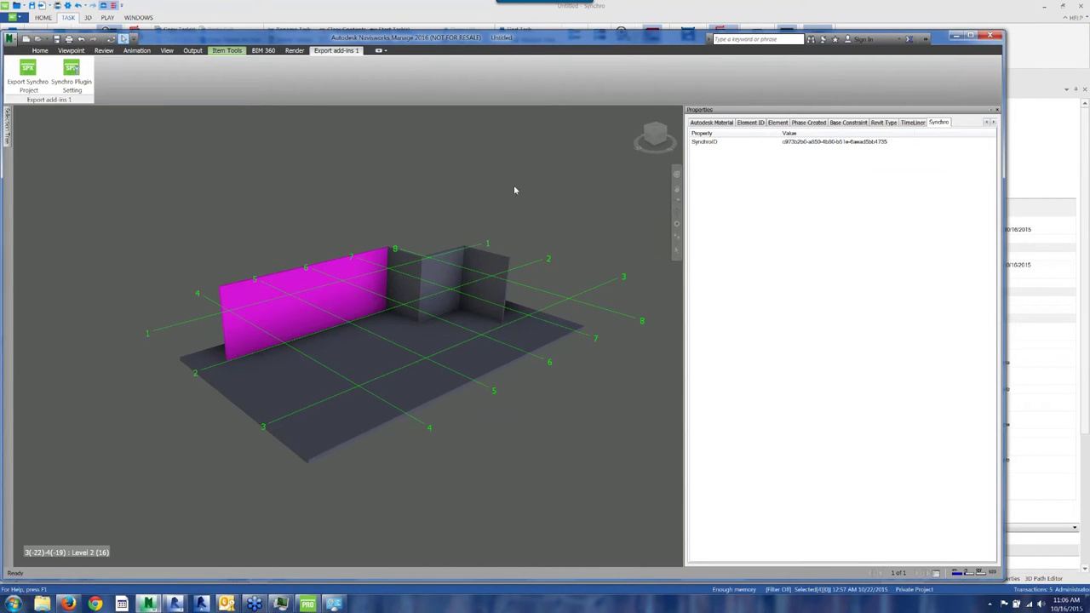
pyautogui.click(359, 210)
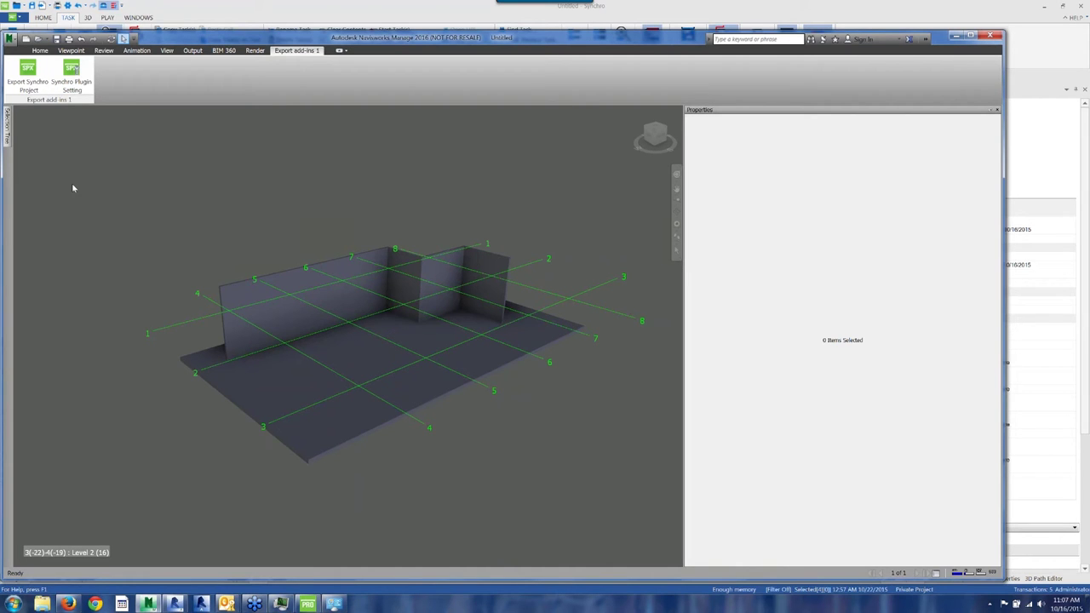
# Overwrite the existing Navis file and select the small end wall to view its SynchroID
pyautogui.click(60, 40)
pyautogui.click(443, 315)
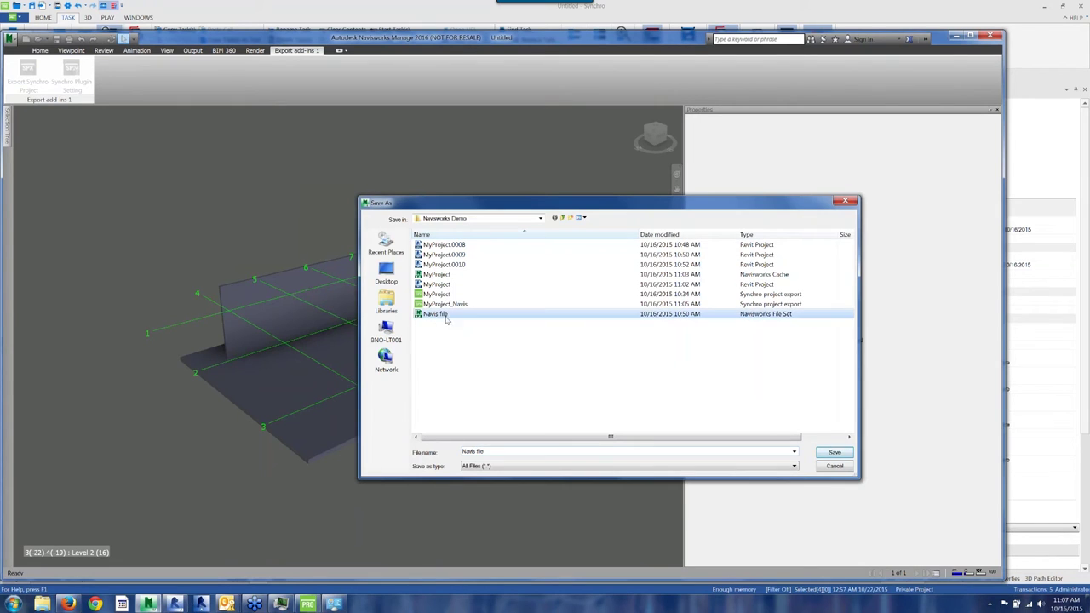
pyautogui.click(845, 454)
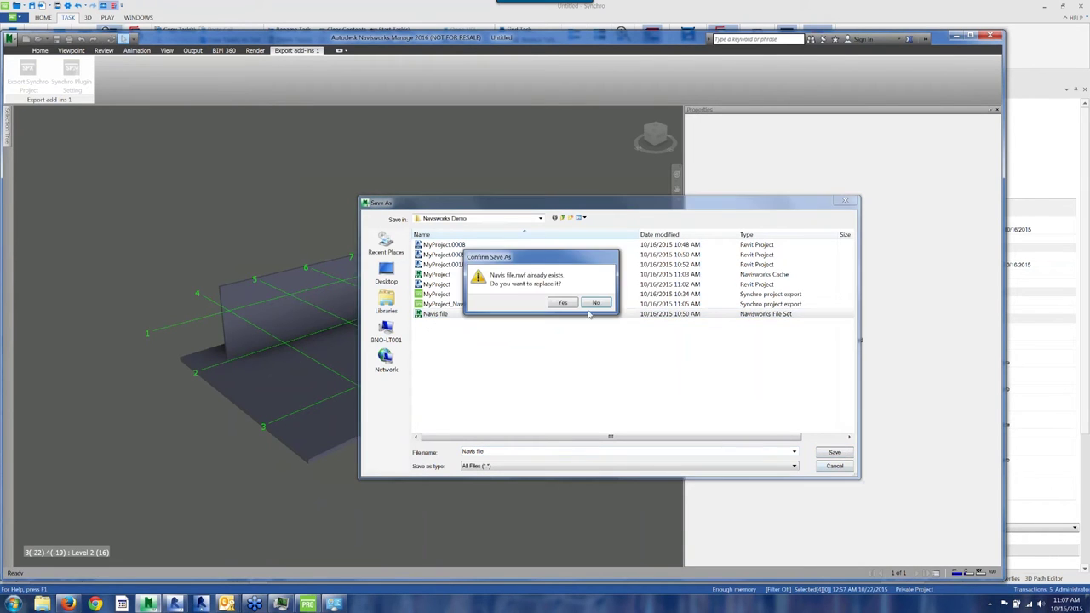
pyautogui.click(565, 304)
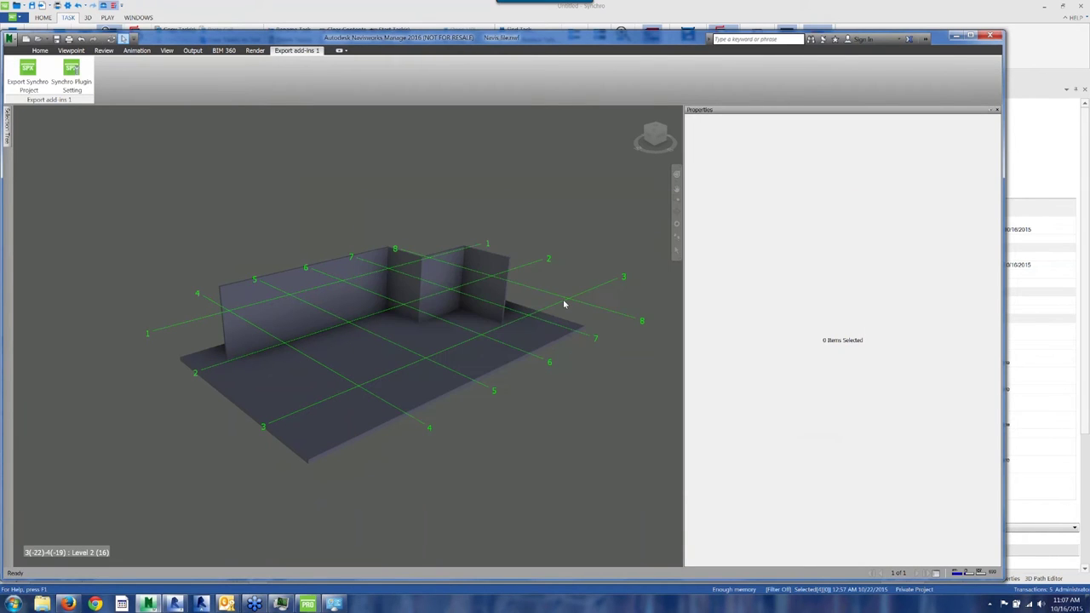
pyautogui.click(501, 268)
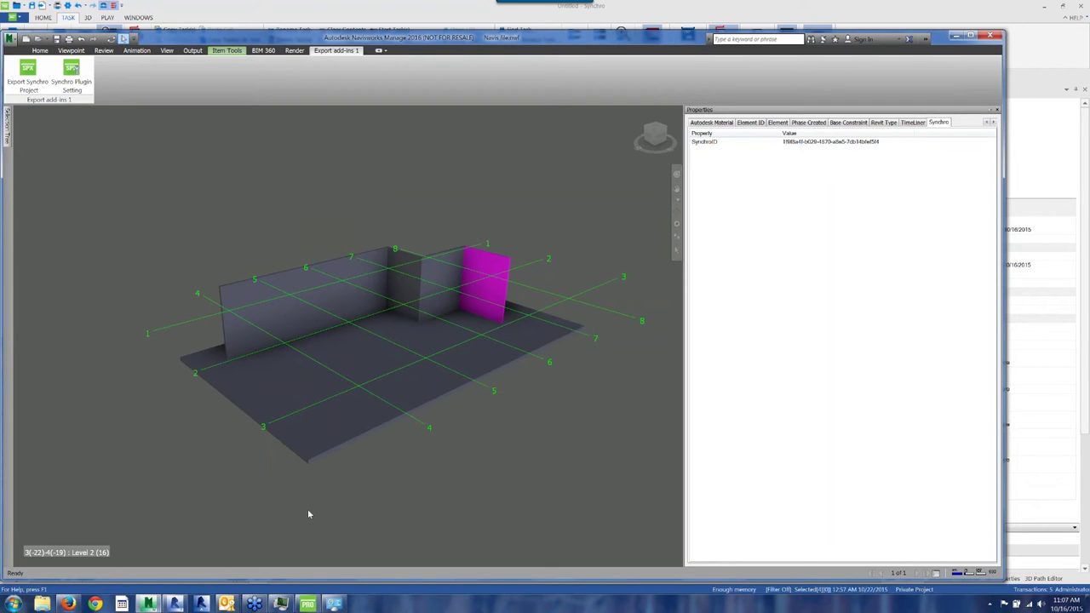
pyautogui.click(179, 605)
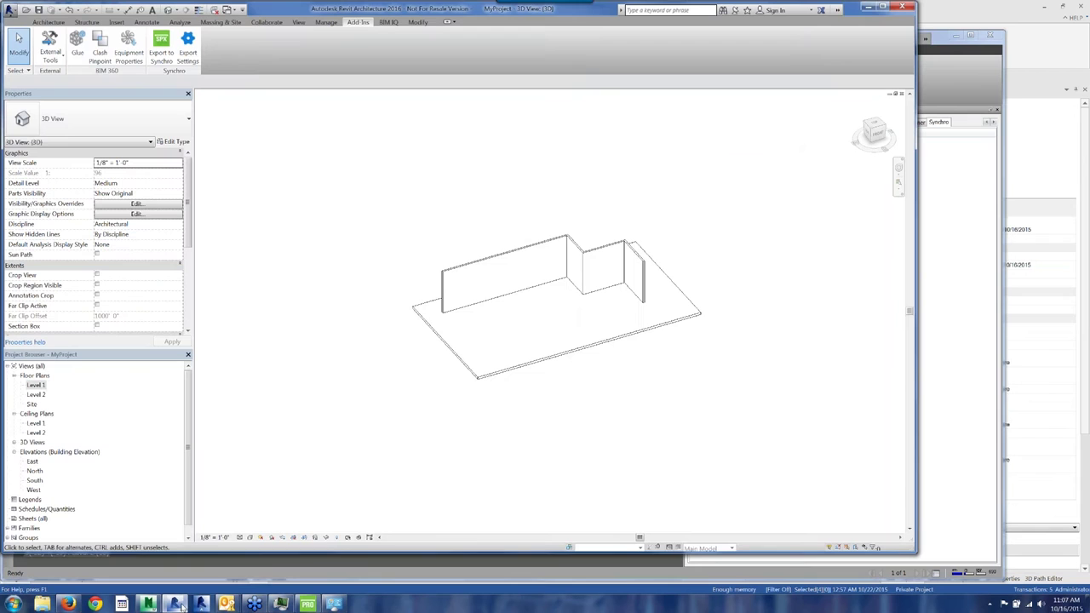
# Move a short wall to the long wall's left end and lower the right-end wall to 6' 3 3/16"
pyautogui.scroll(1, 545, 248)
pyautogui.scroll(1, 545, 249)
pyautogui.click(544, 247)
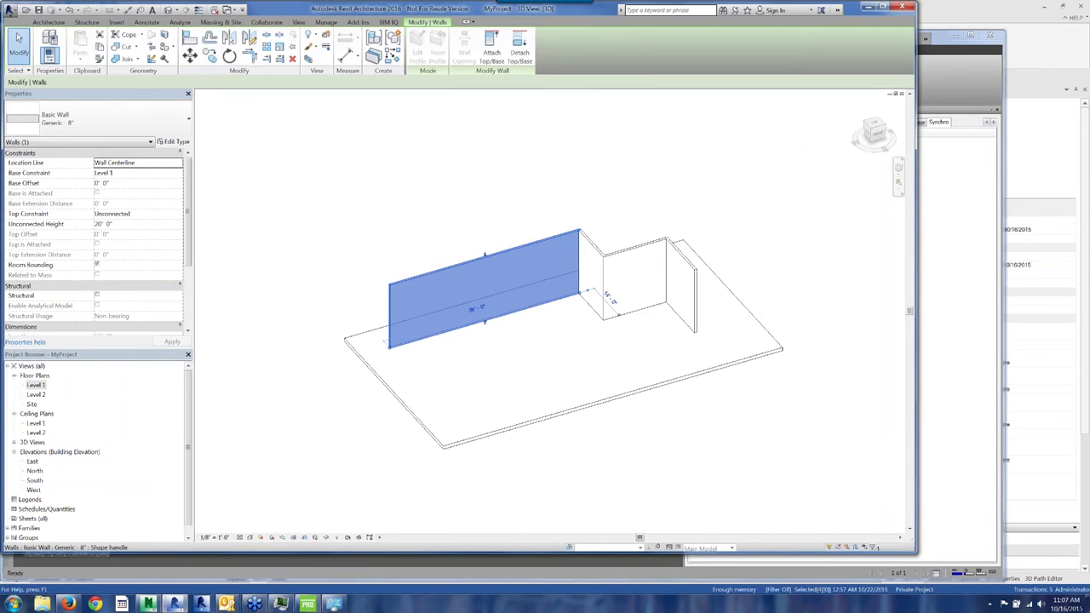
pyautogui.moveTo(601, 256); pyautogui.dragTo(464, 294)
pyautogui.click(687, 303)
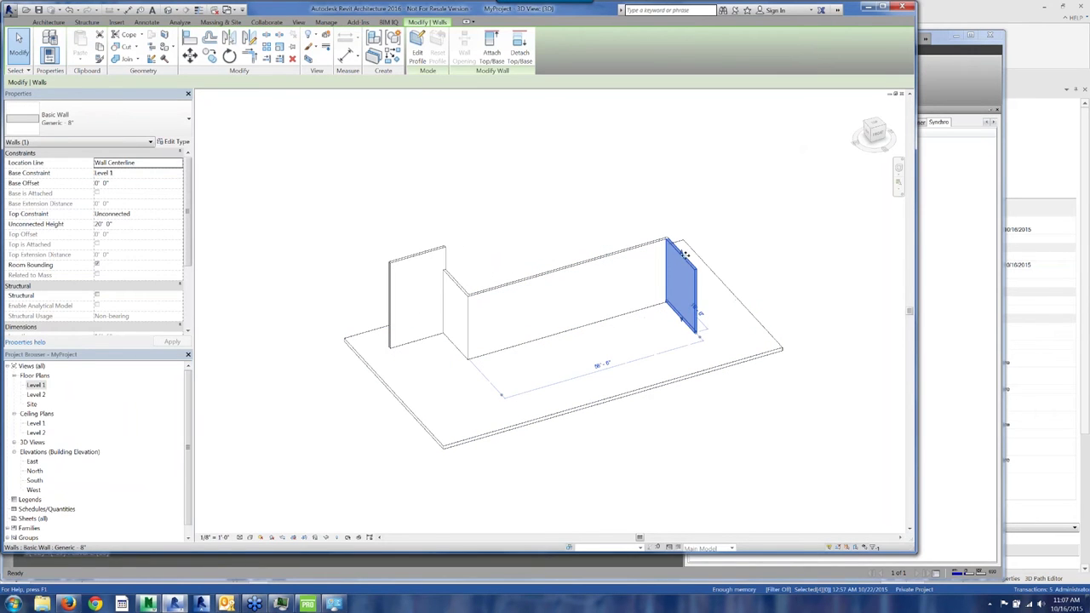
pyautogui.moveTo(680, 252); pyautogui.dragTo(682, 291)
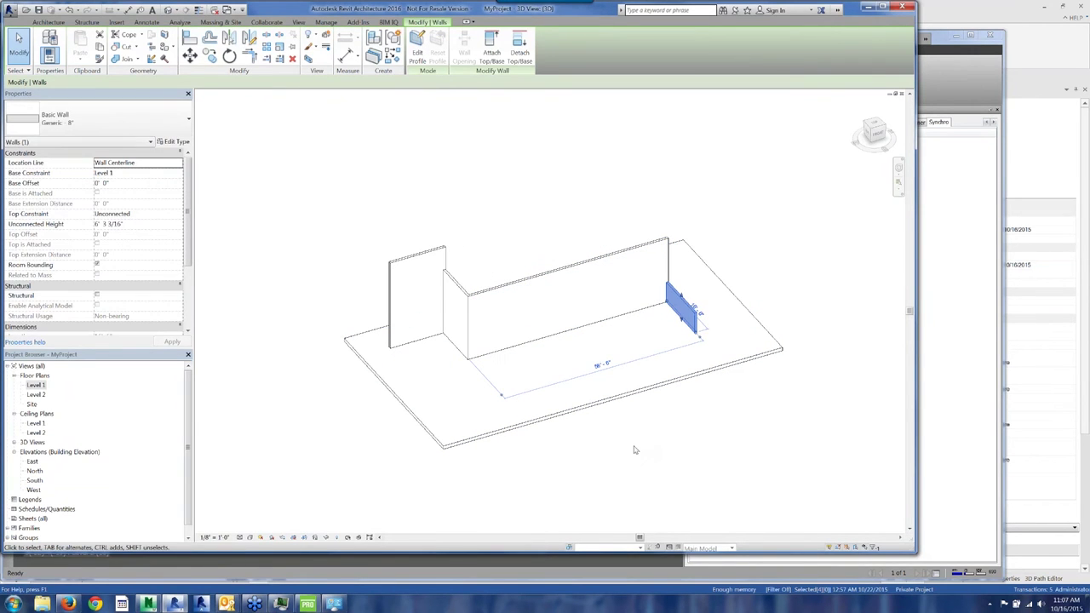
# Move the long wall forward across the slab and save the Revit project
pyautogui.keyDown('shift'); pyautogui.moveTo(738, 413); pyautogui.dragTo(644, 440, button='middle'); pyautogui.keyUp('shift')
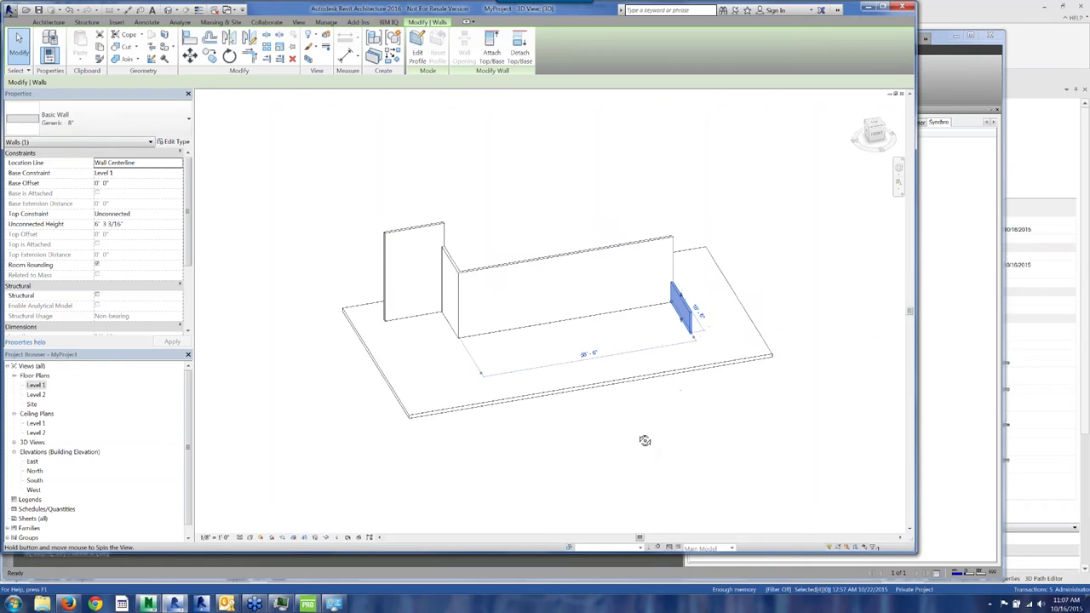
pyautogui.click(560, 280)
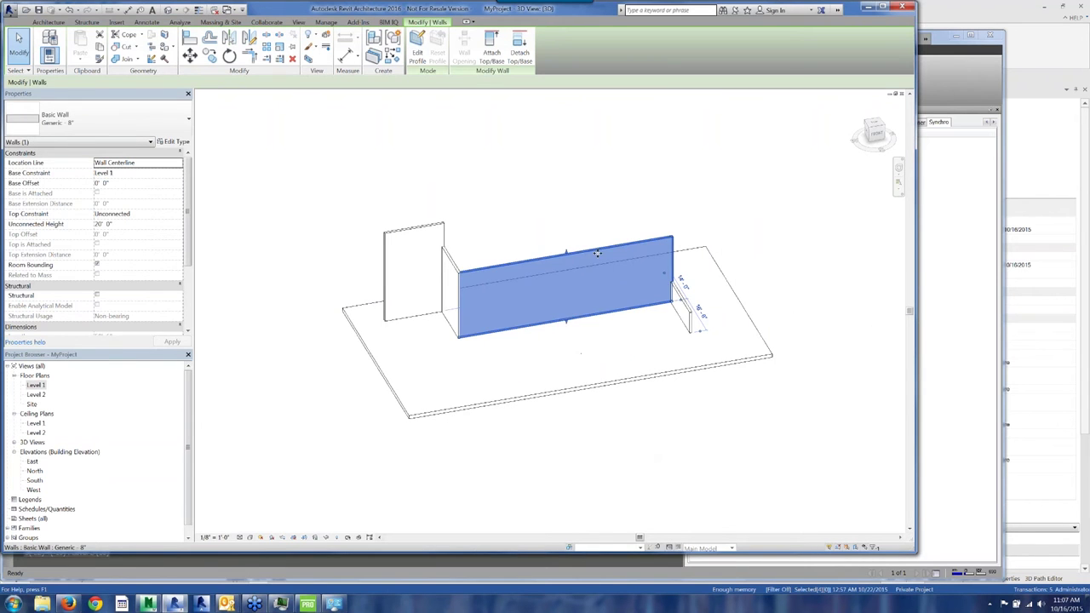
pyautogui.moveTo(596, 256); pyautogui.dragTo(609, 275)
pyautogui.click(252, 134)
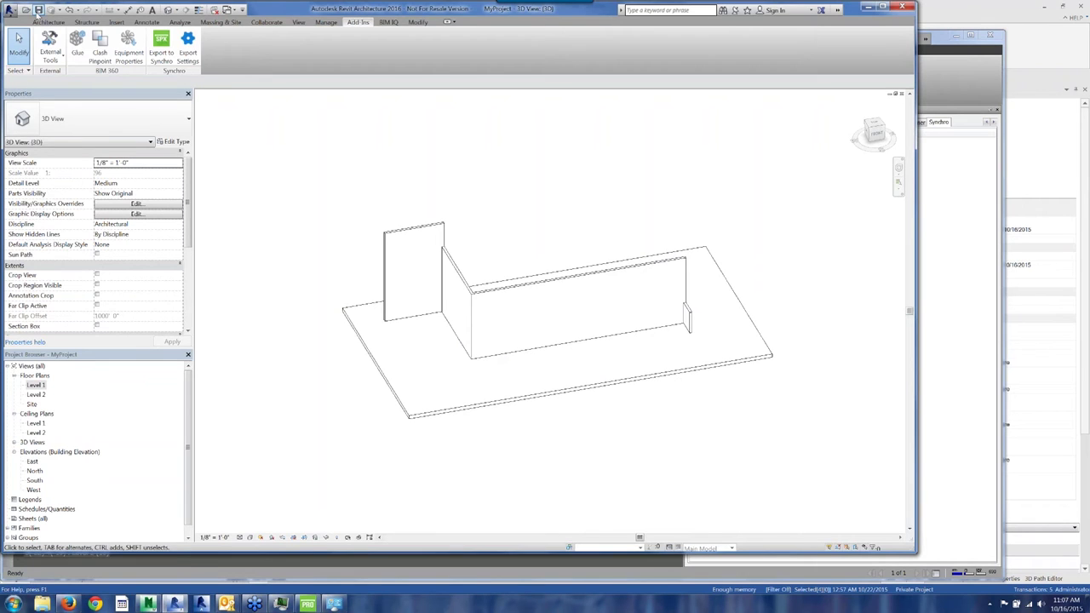
pyautogui.click(38, 10)
# Refresh the Navisworks model to load the Revit wall changes
pyautogui.click(149, 603)
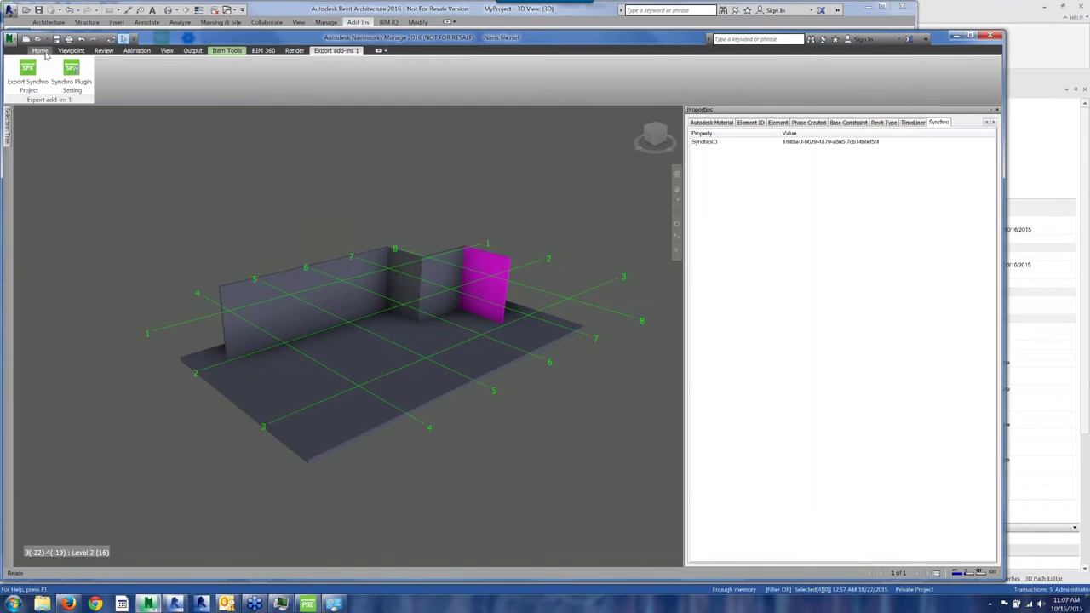
pyautogui.click(40, 51)
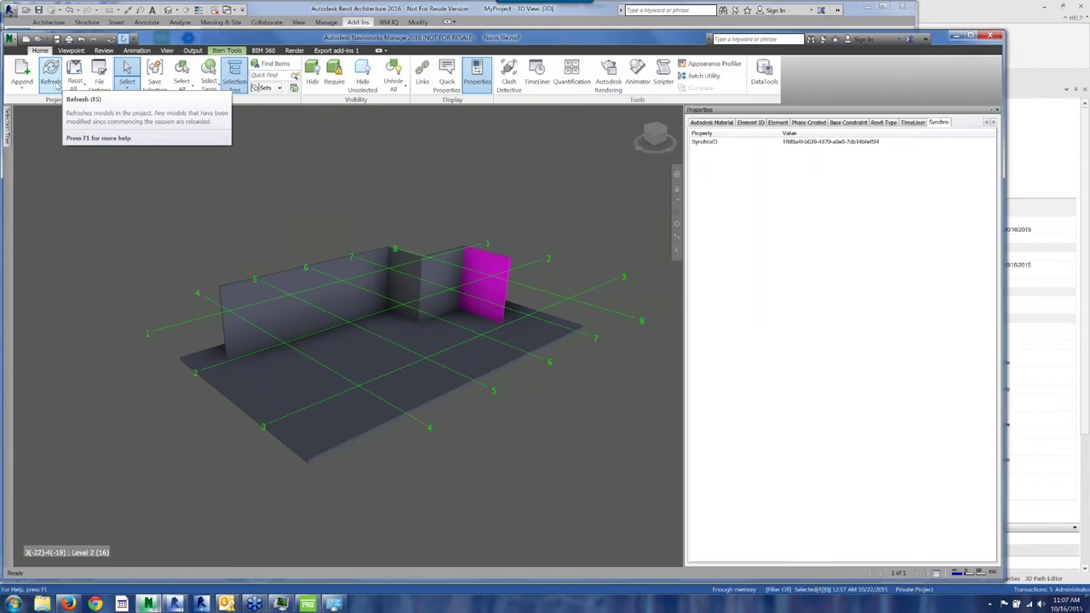
pyautogui.click(53, 83)
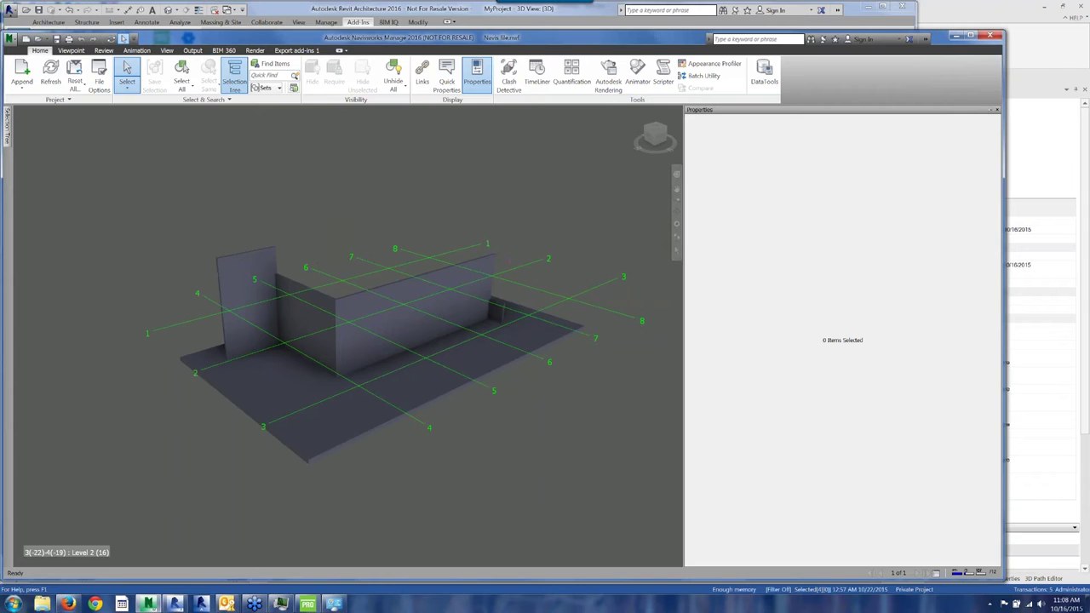
# Select the moved wall to check its SynchroID value, then deselect it
pyautogui.click(362, 331)
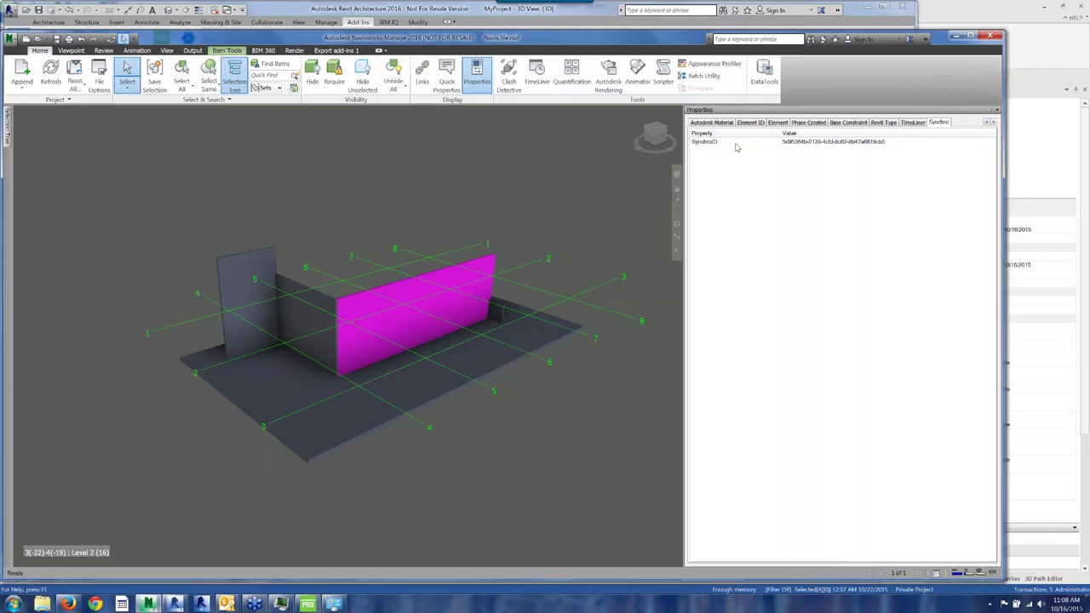
pyautogui.click(834, 142)
pyautogui.click(575, 169)
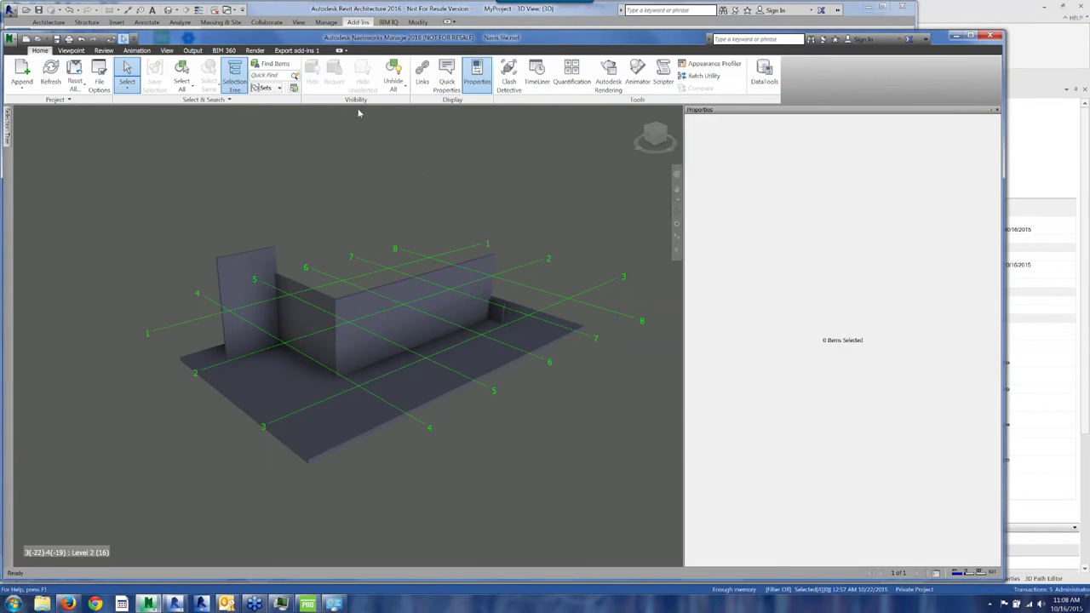
pyautogui.click(296, 50)
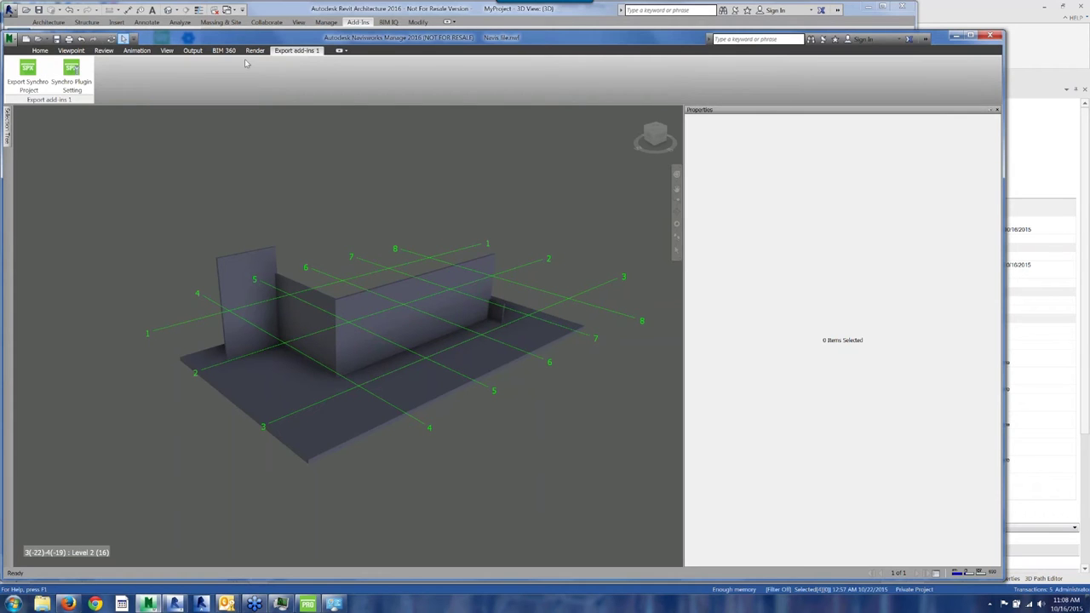
# Re-export the updated model to MyProject_Navis.spx, overwriting the old file, and switch to Synchro PRO
pyautogui.click(28, 73)
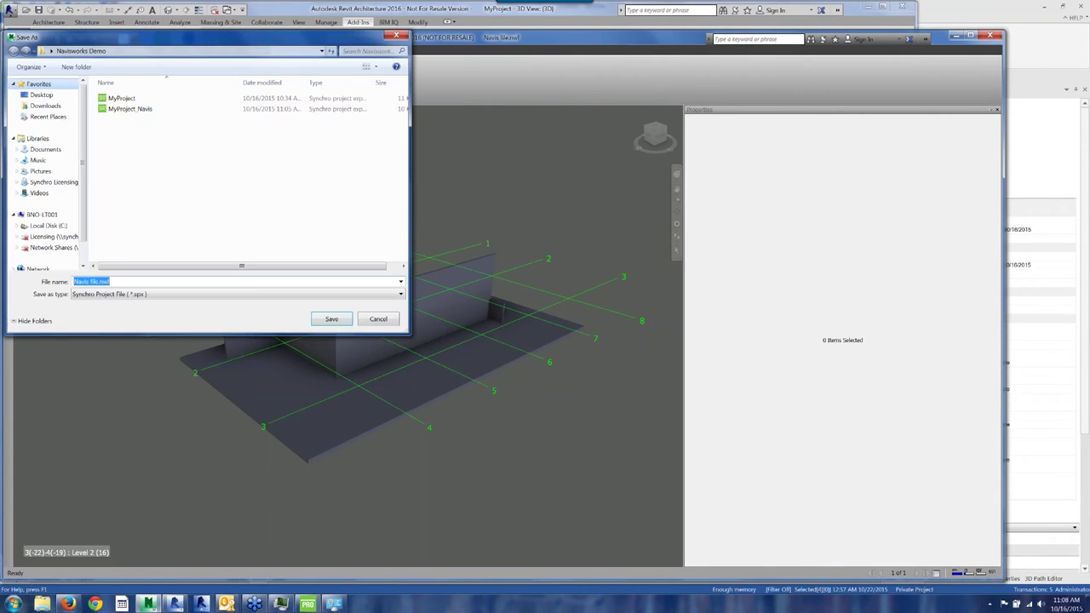
pyautogui.click(119, 109)
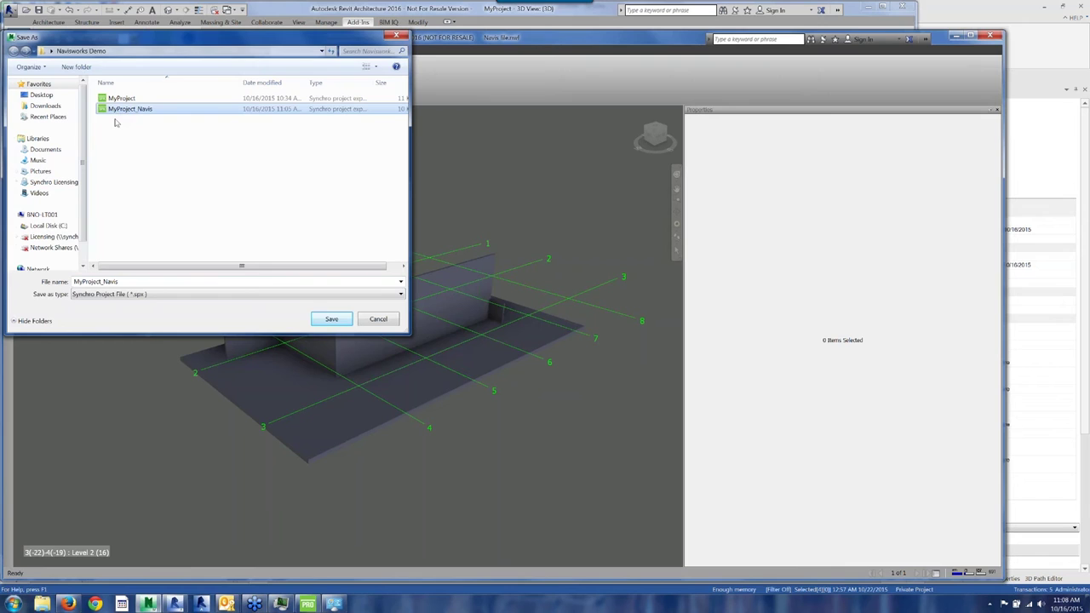
pyautogui.click(328, 321)
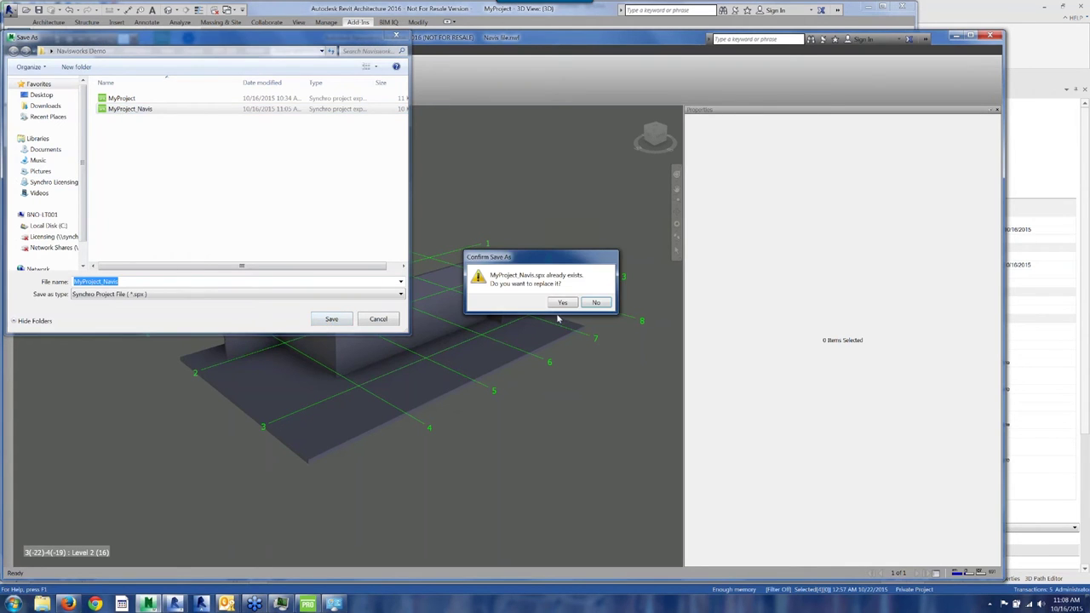
pyautogui.click(564, 304)
pyautogui.click(570, 335)
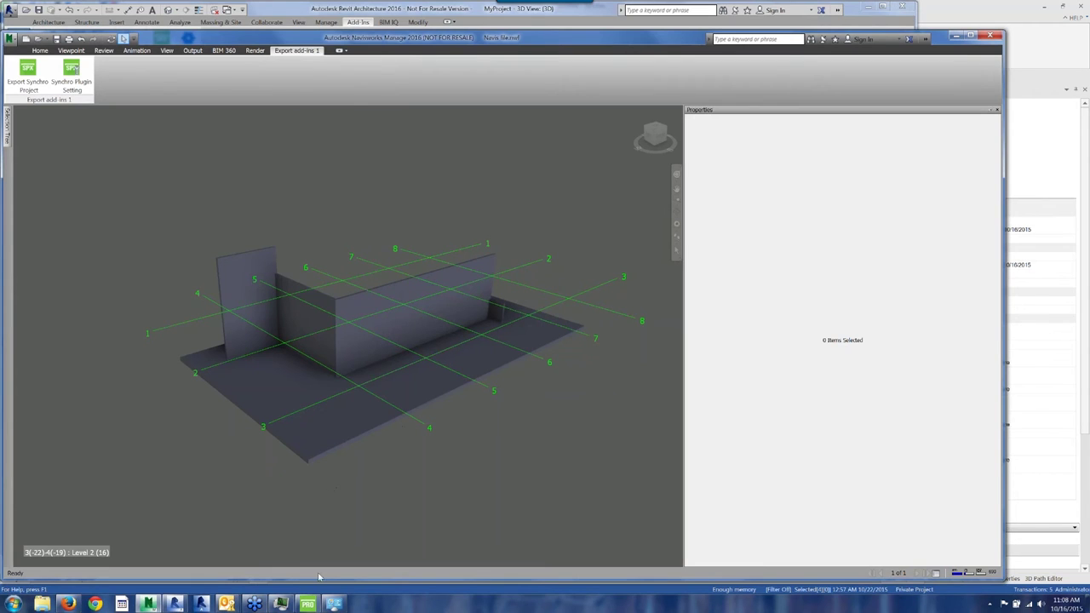
pyautogui.click(307, 604)
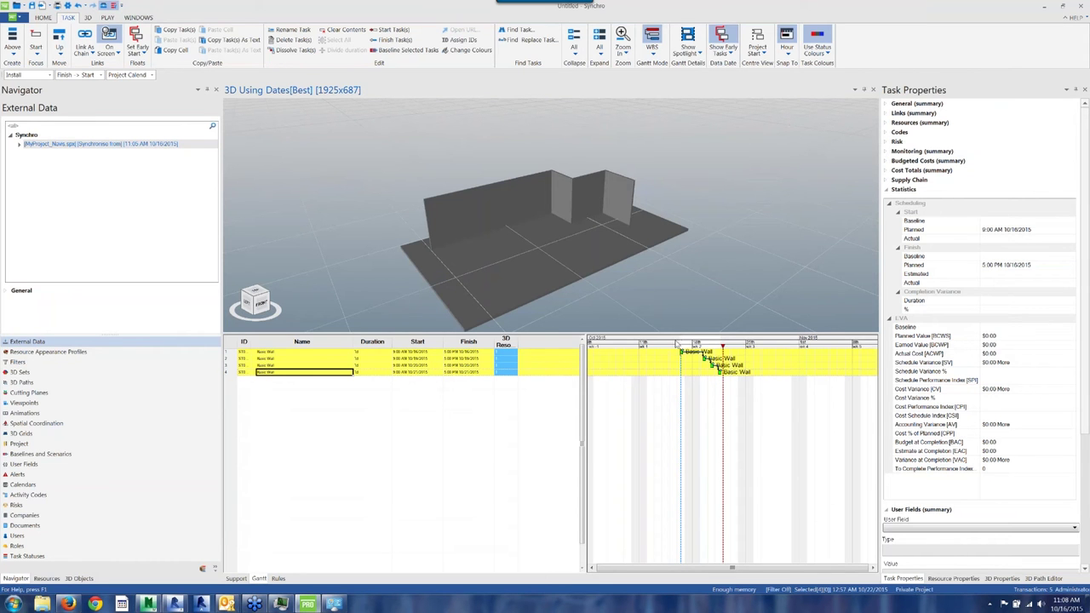
# Move the focus time earlier and synchronise from MyProject_Navis.spx, keeping existing tasks
pyautogui.click(677, 344)
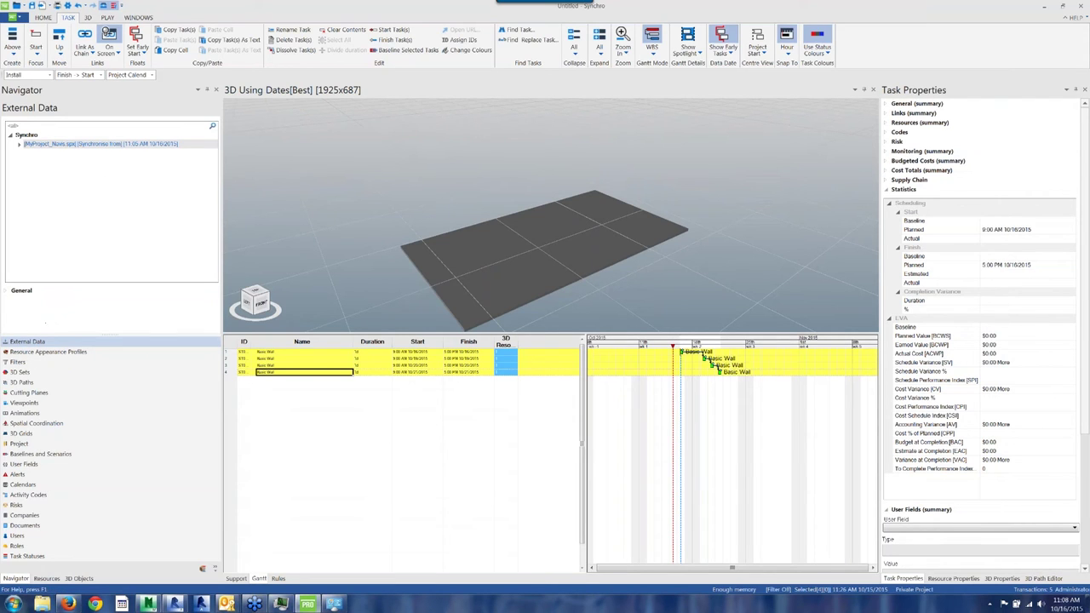
pyautogui.rightClick(73, 147)
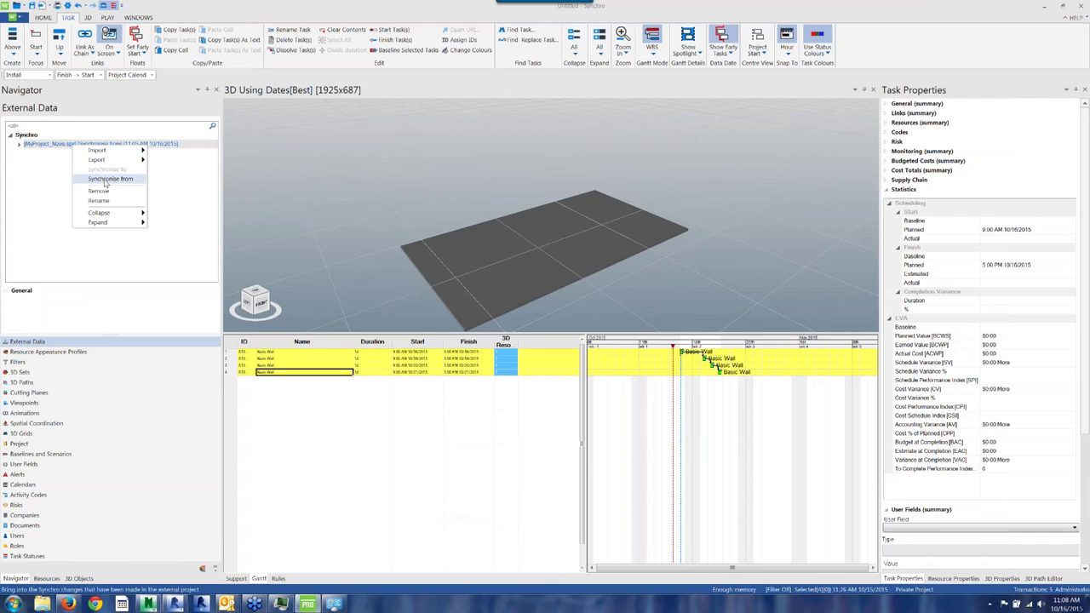
pyautogui.click(104, 179)
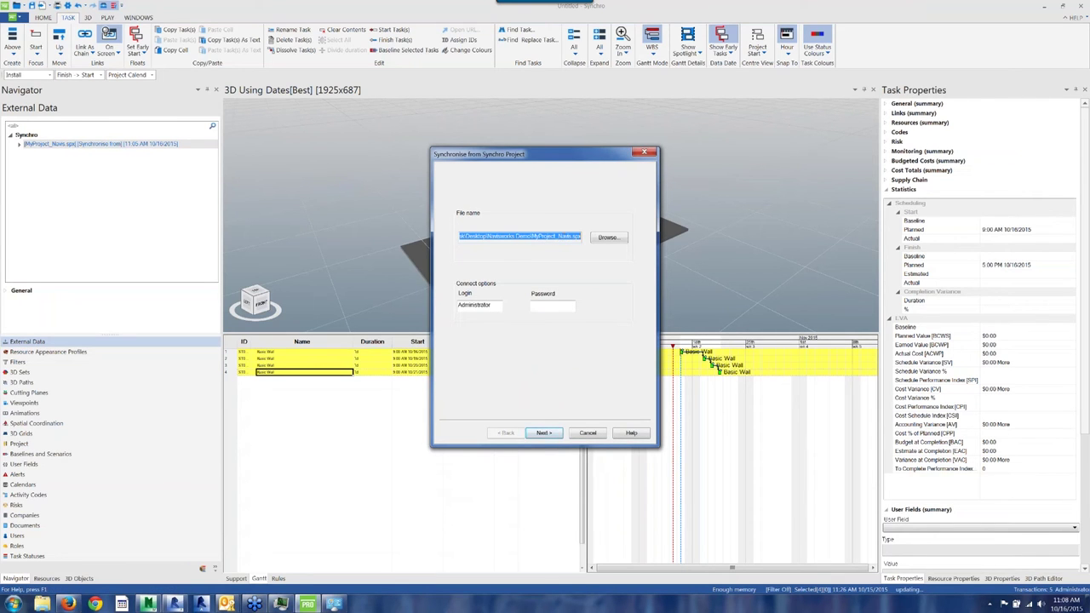
pyautogui.click(543, 432)
pyautogui.click(544, 433)
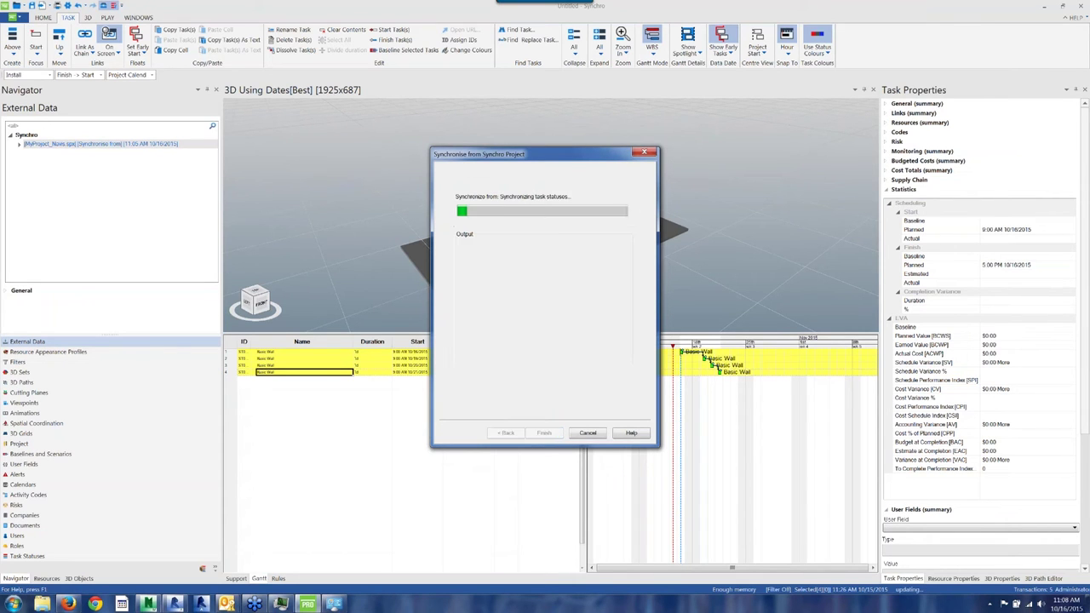
pyautogui.click(543, 432)
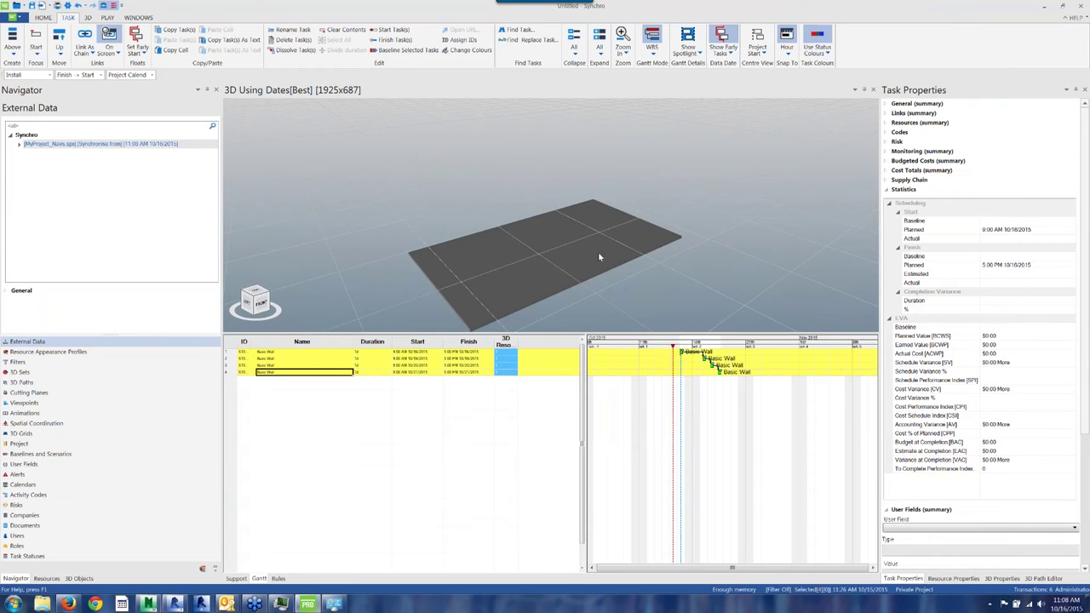
# Orbit the 3D view and shift the focus time to review the rearranged walls
pyautogui.moveTo(597, 251); pyautogui.dragTo(601, 277, button='middle')
pyautogui.moveTo(672, 347); pyautogui.dragTo(721, 340)
pyautogui.moveTo(587, 281); pyautogui.dragTo(552, 201, button='middle')
pyautogui.moveTo(554, 263); pyautogui.dragTo(585, 260, button='middle')
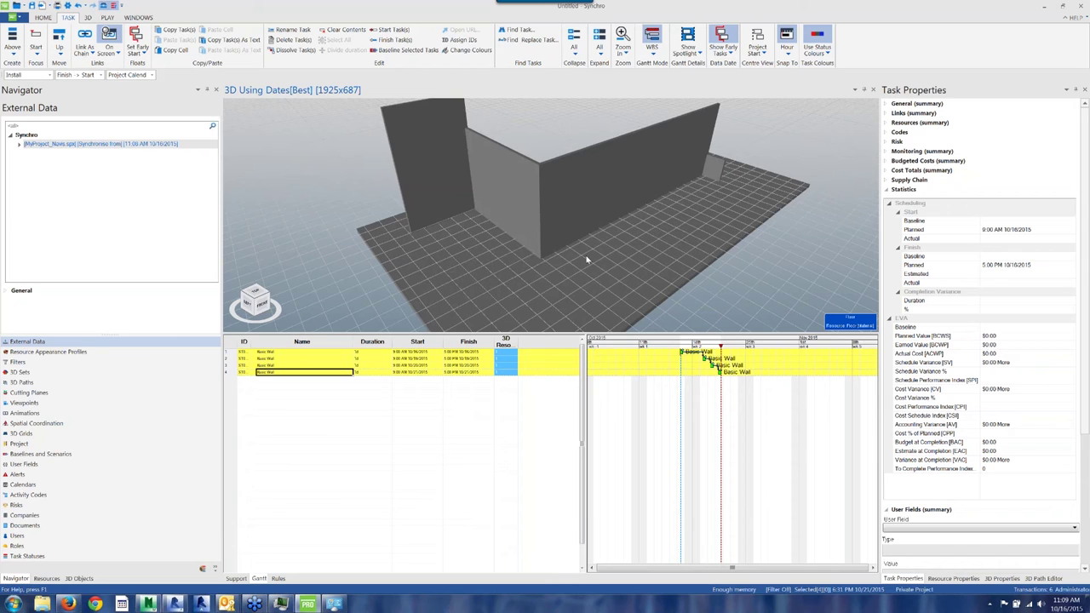
pyautogui.click(150, 604)
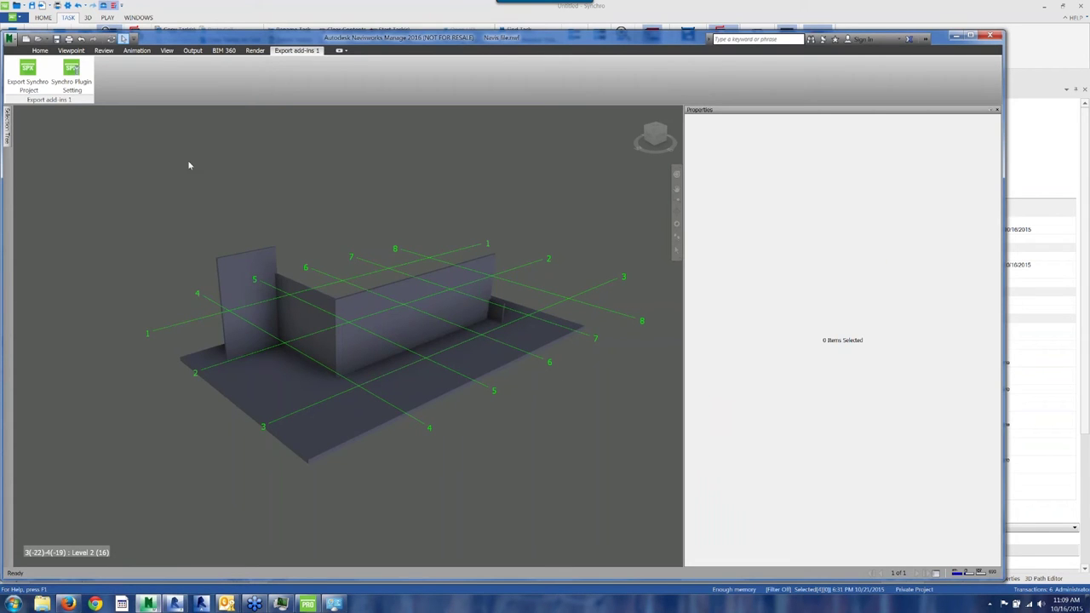
pyautogui.click(241, 265)
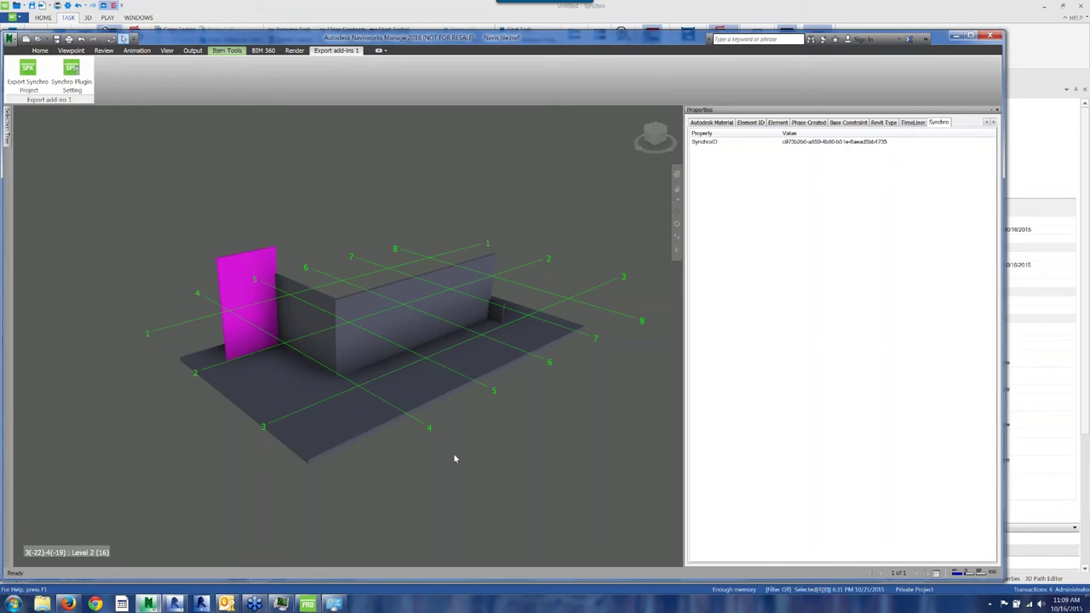
pyautogui.click(308, 604)
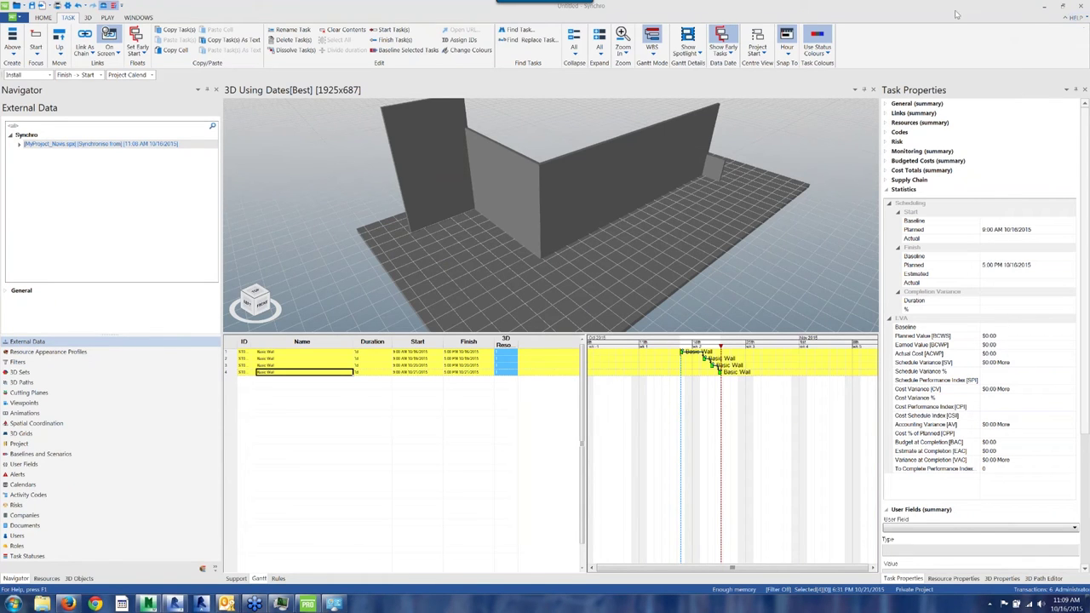
# View the program version in HELP > About, then run HELP > Check for Updates
pyautogui.click(1078, 18)
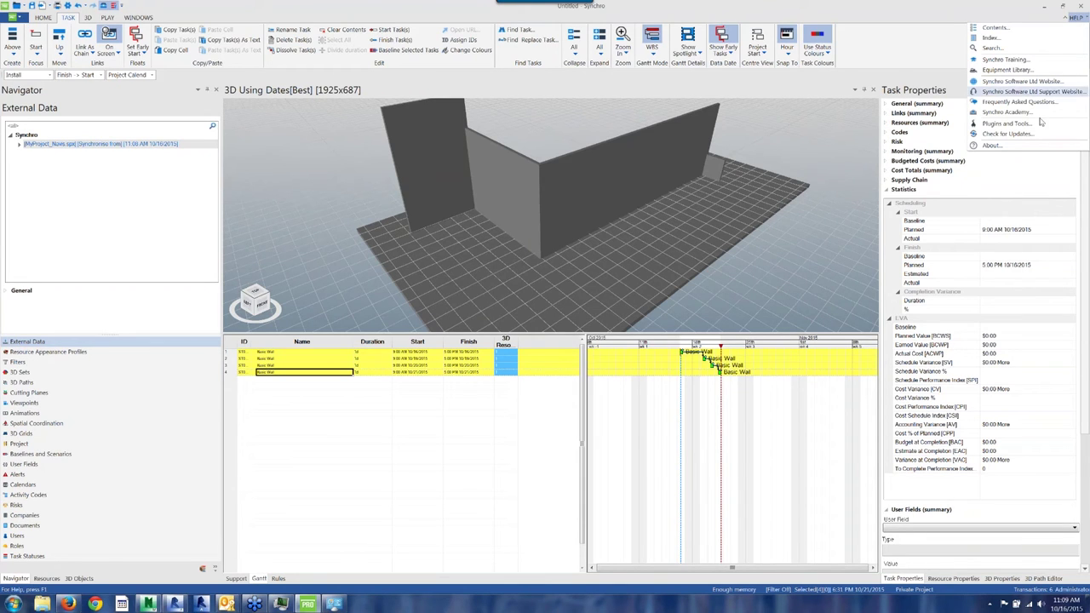
pyautogui.click(1017, 153)
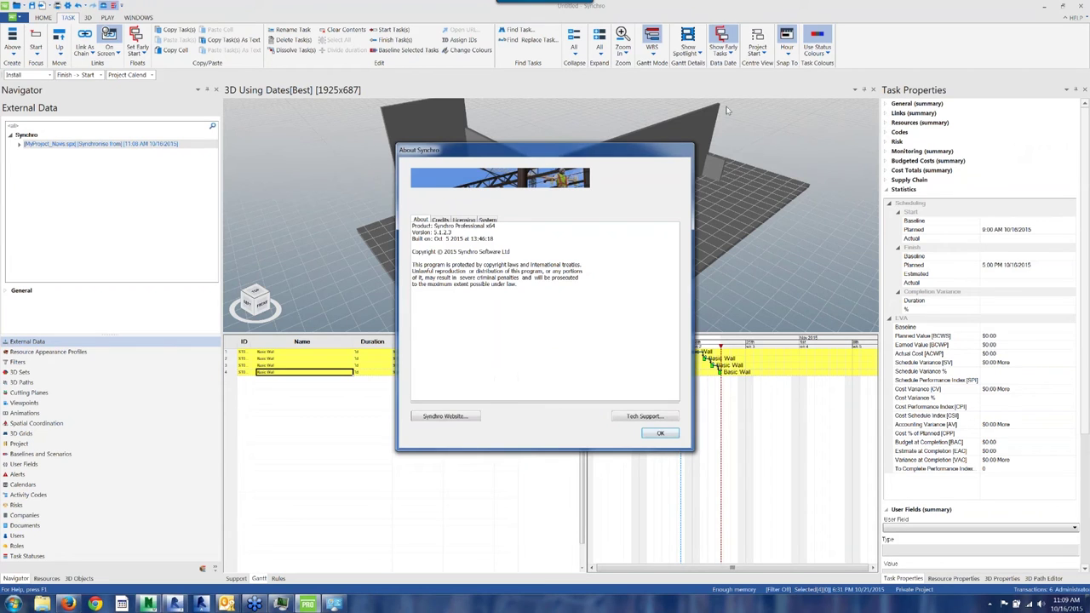
pyautogui.moveTo(647, 151); pyautogui.dragTo(661, 115)
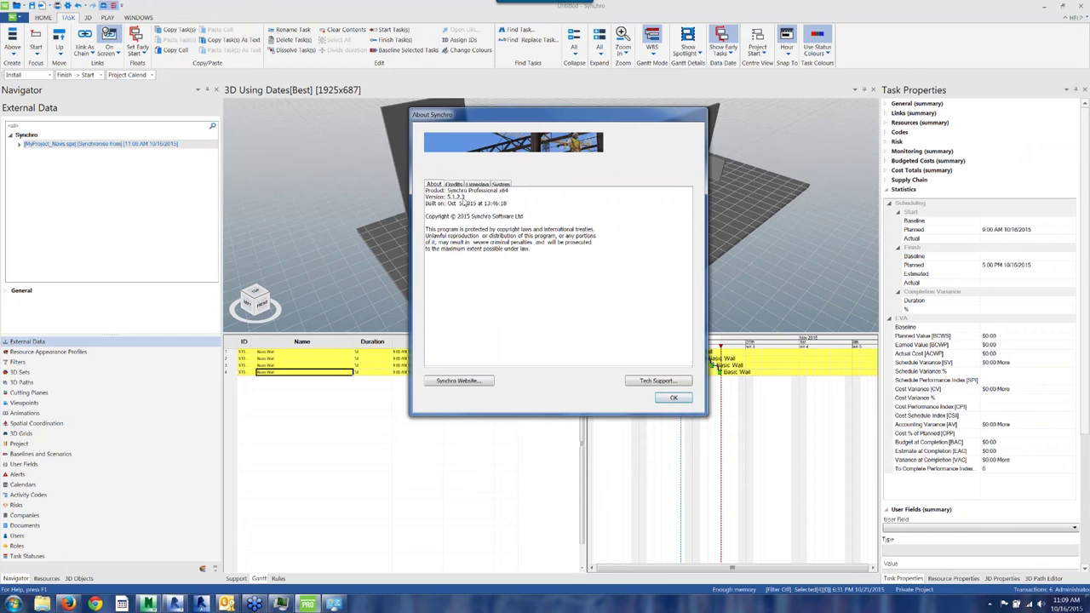
pyautogui.click(670, 399)
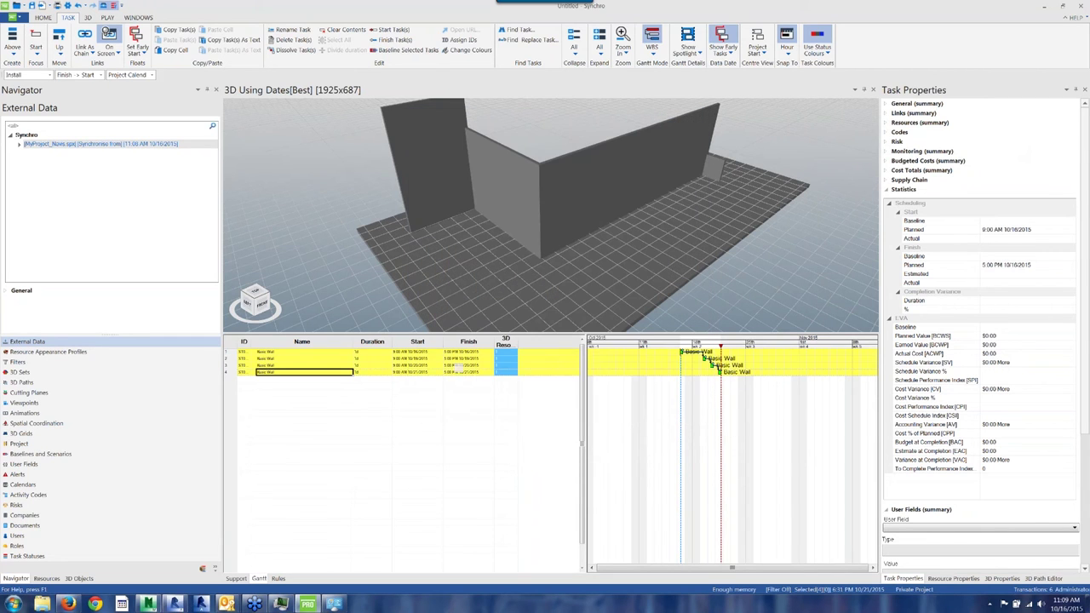
pyautogui.click(1076, 17)
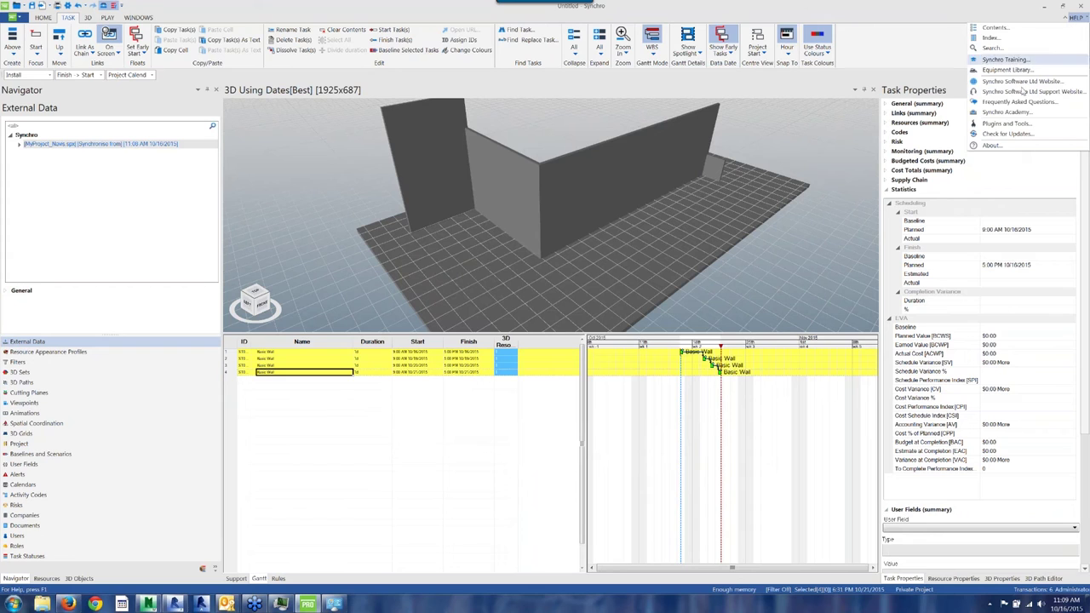
pyautogui.click(1012, 128)
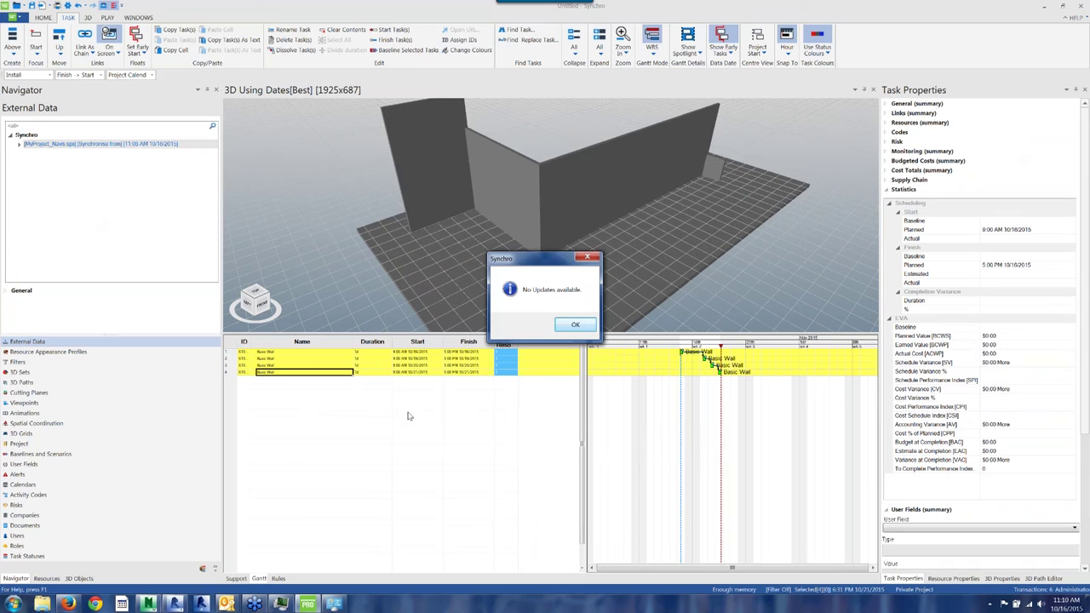
# Dismiss the No Updates available notice and bring Revit's MyProject 3D wall view forward
pyautogui.click(584, 327)
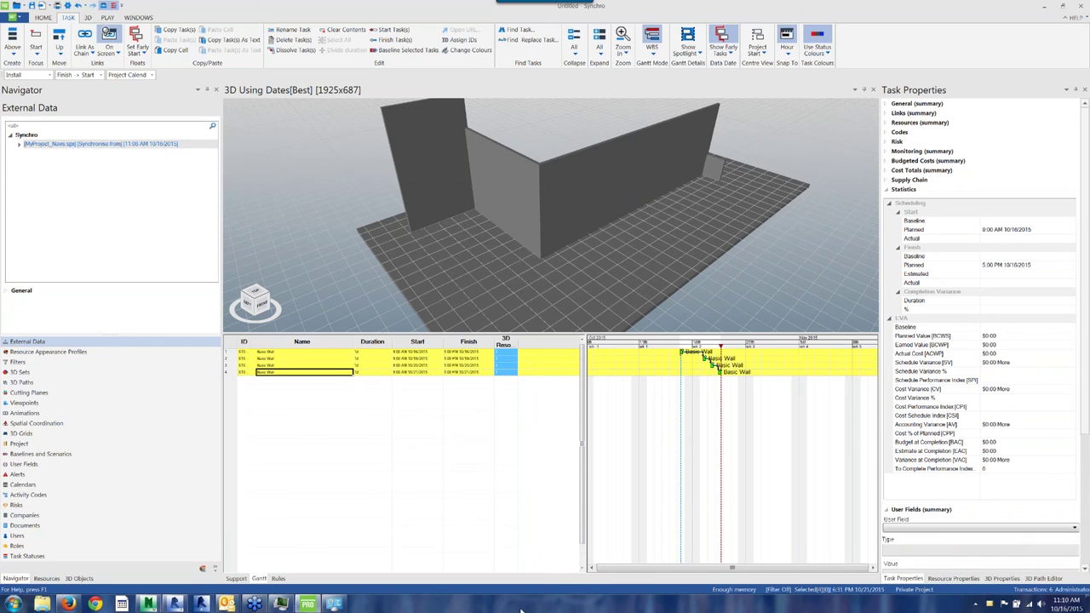
pyautogui.click(177, 605)
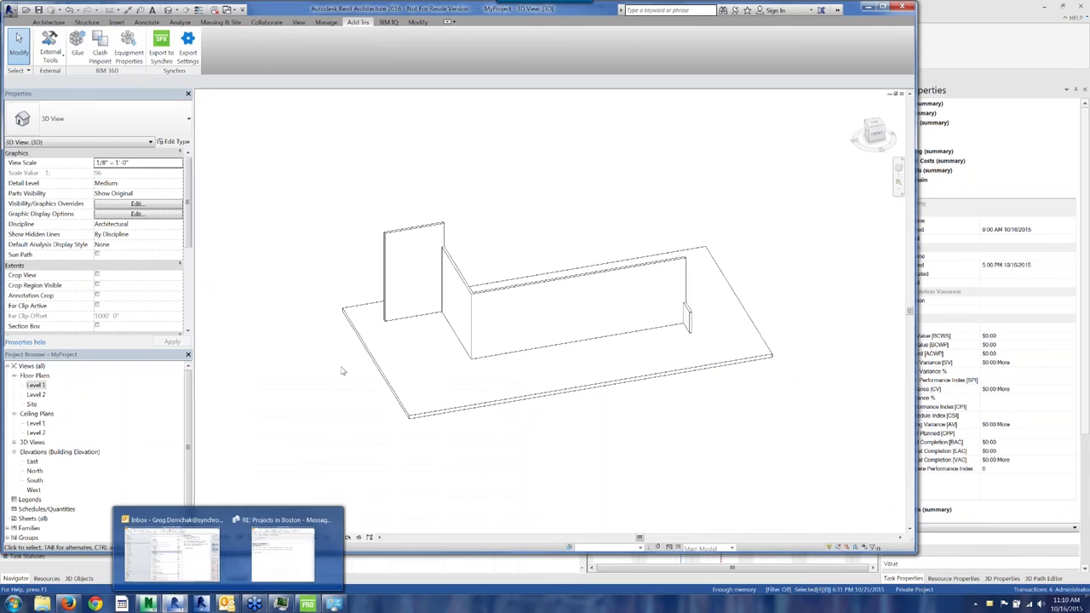
pyautogui.click(189, 51)
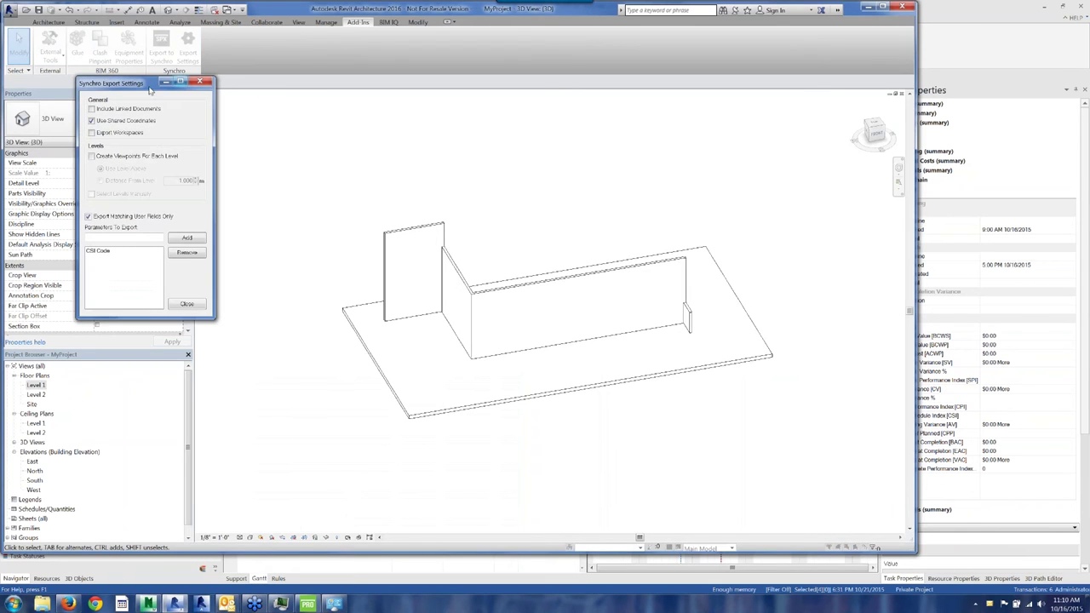
pyautogui.moveTo(150, 84); pyautogui.dragTo(686, 123)
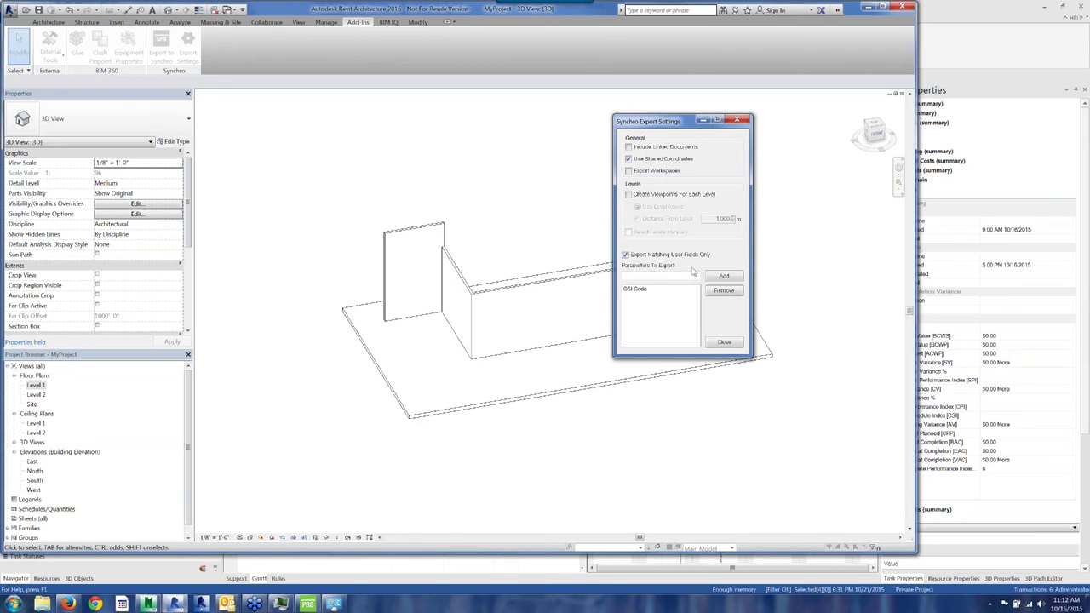
pyautogui.click(724, 341)
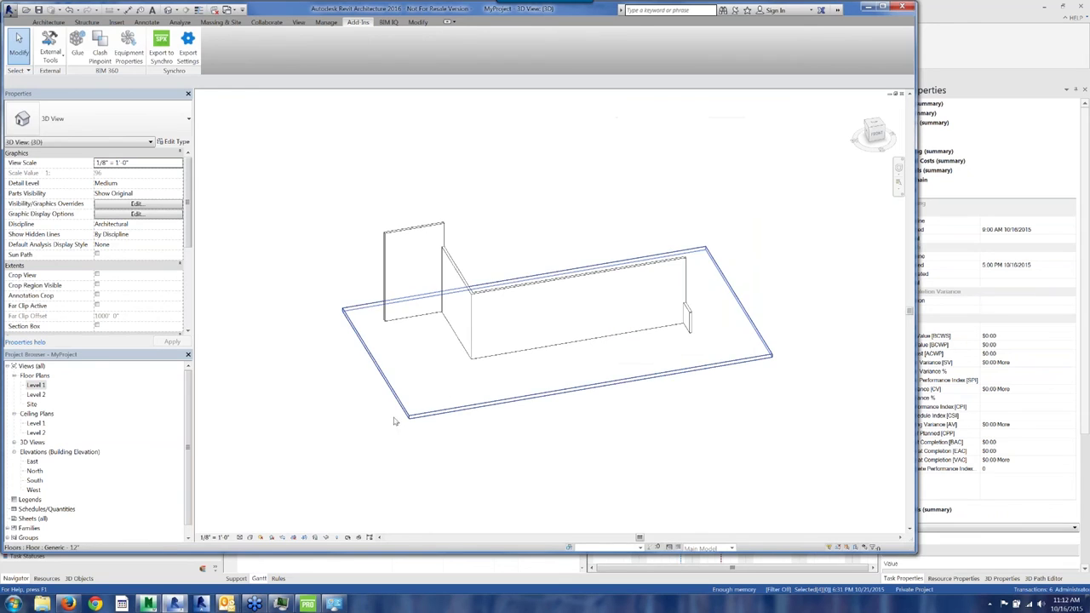
# Open Navisworks' Synchro Plugin Settings from the Export add-ins 1 tab and move the dialog right
pyautogui.click(148, 603)
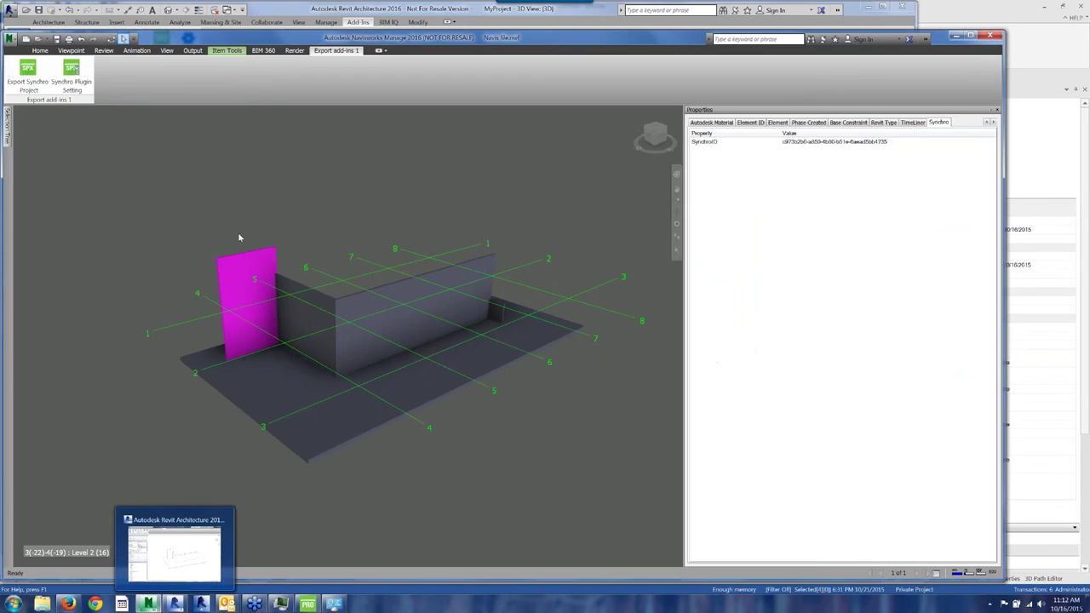
pyautogui.click(72, 77)
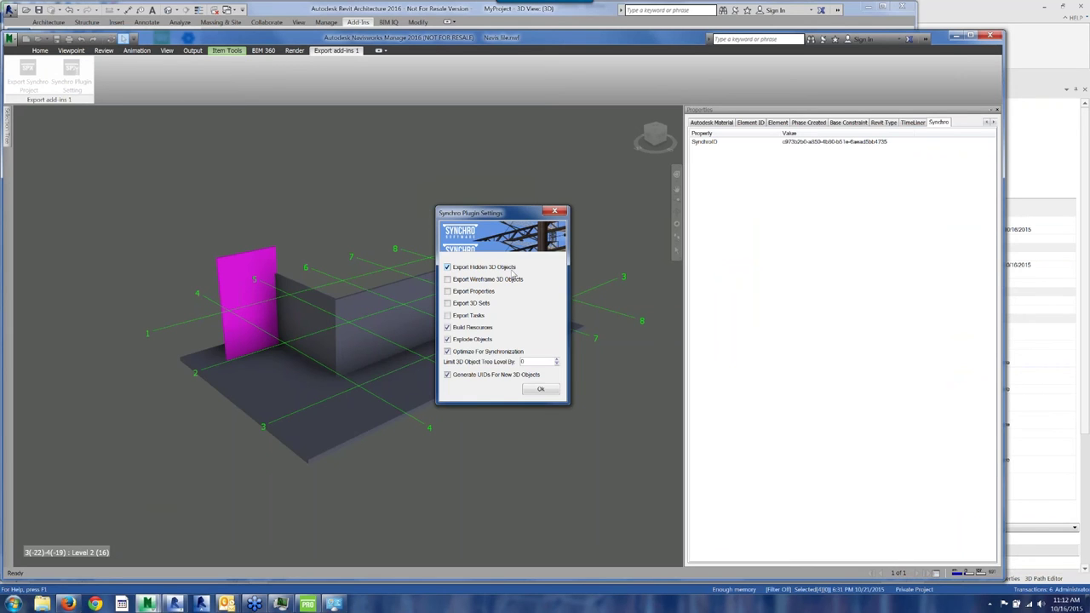
pyautogui.moveTo(489, 212); pyautogui.dragTo(575, 207)
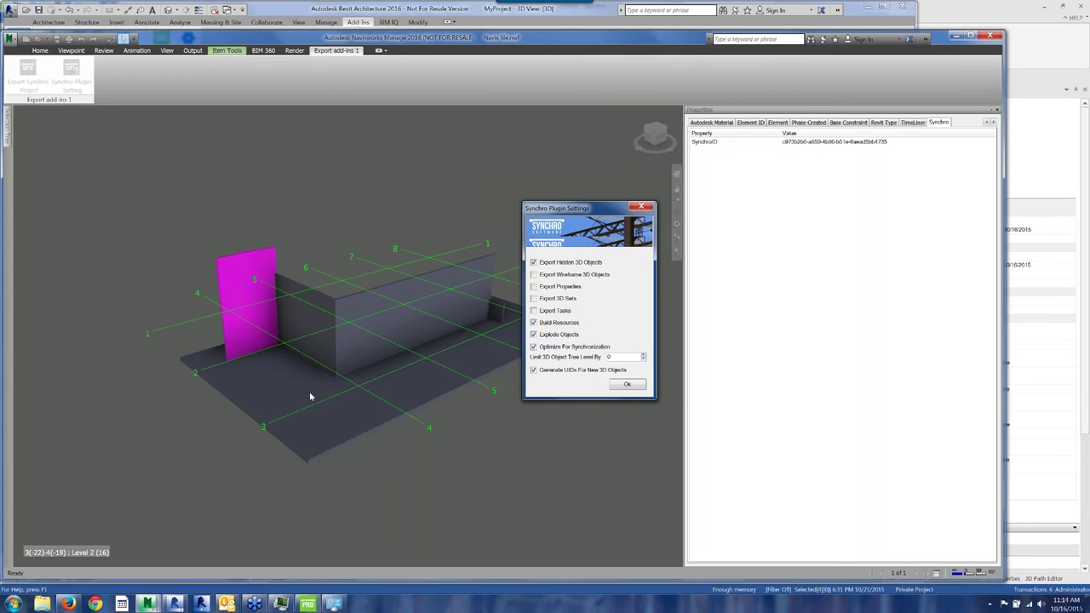
# Review Revit's Synchro export settings, toggling Export Matching User Fields Only, then return to Navisworks' plugin settings
pyautogui.click(177, 603)
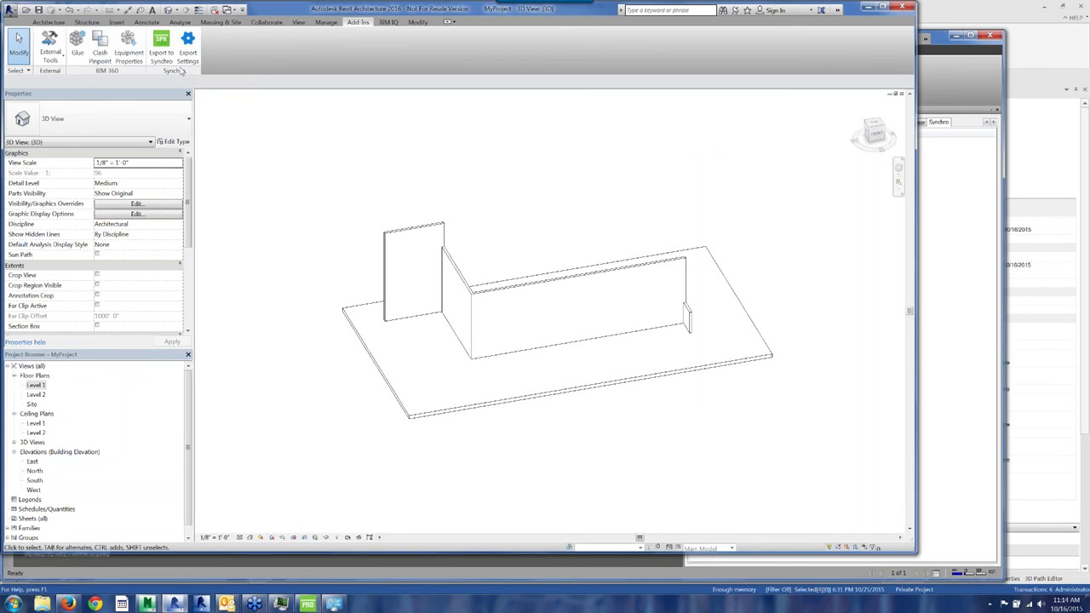
pyautogui.click(187, 47)
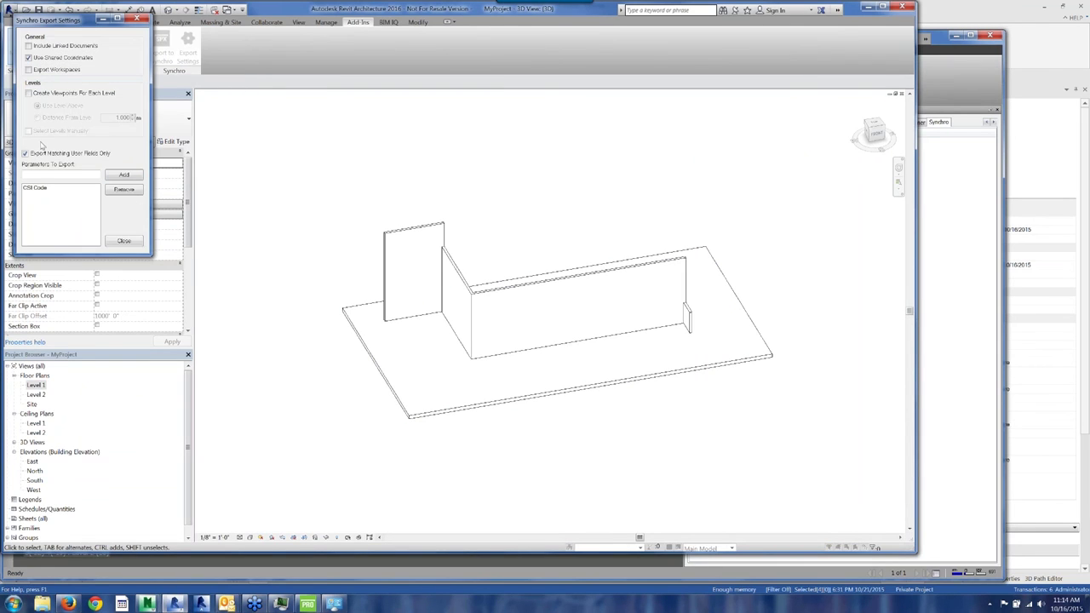
pyautogui.click(25, 154)
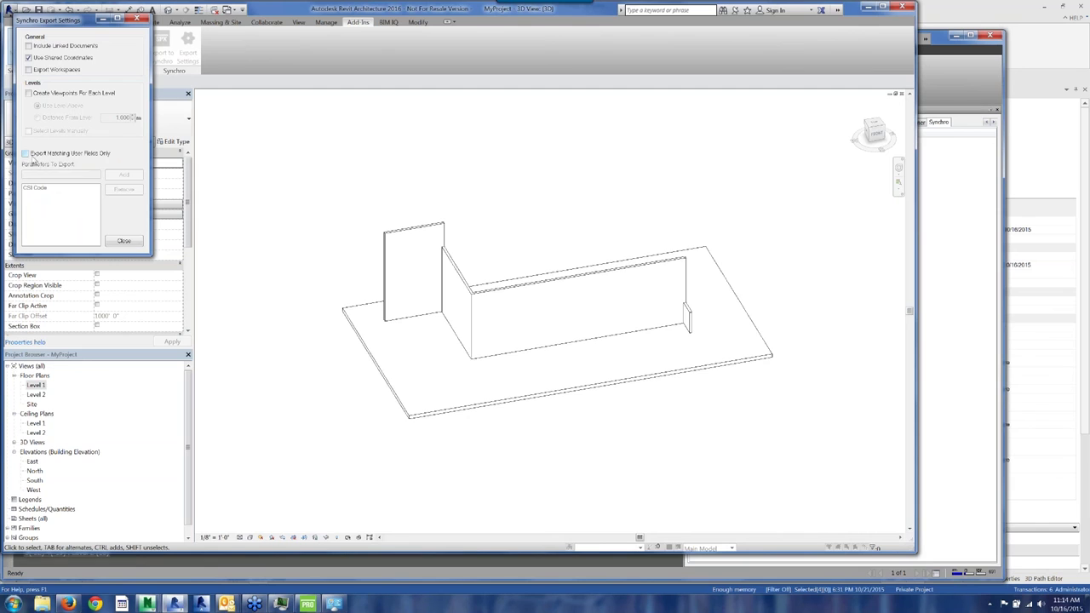
pyautogui.click(26, 154)
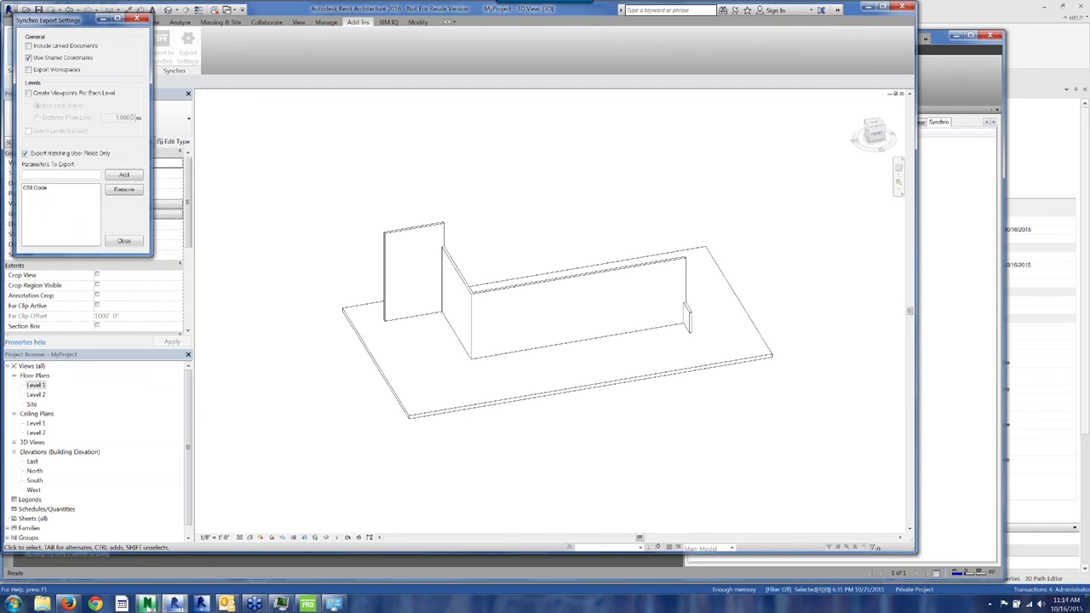
pyautogui.moveTo(148, 604)
pyautogui.click(202, 558)
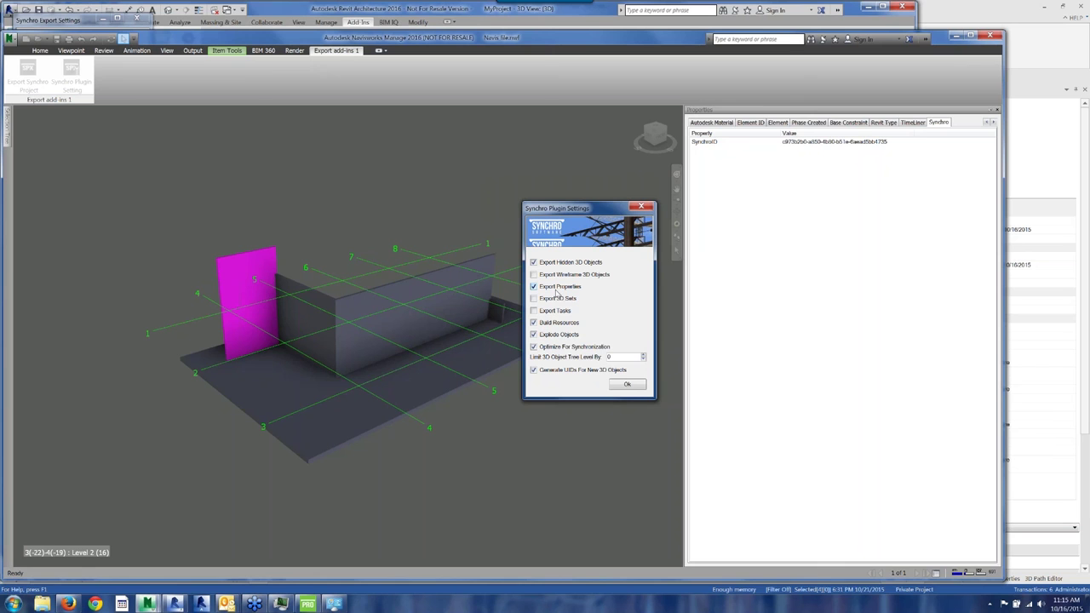
# Check the synced walls and four Basic Wall tasks in Synchro PRO, then reopen Revit's export settings
pyautogui.click(307, 604)
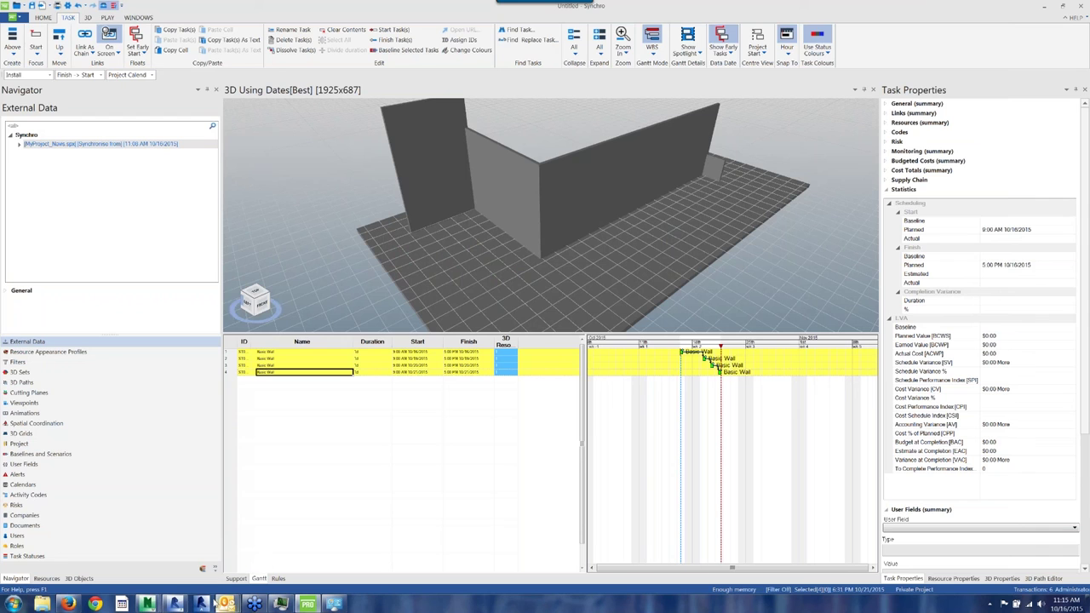
pyautogui.click(175, 604)
pyautogui.moveTo(86, 25); pyautogui.dragTo(559, 122)
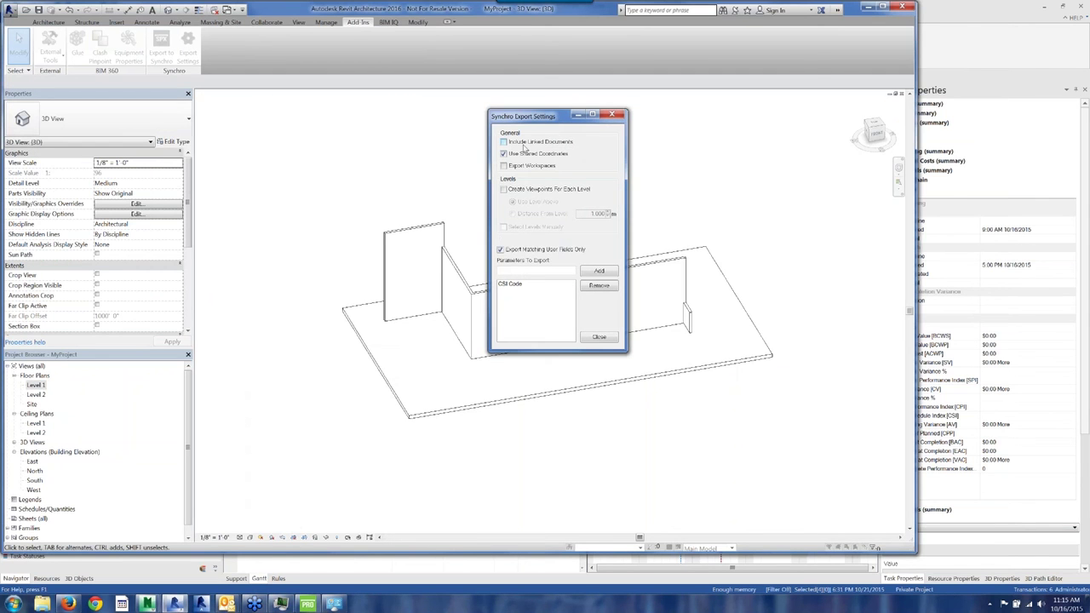